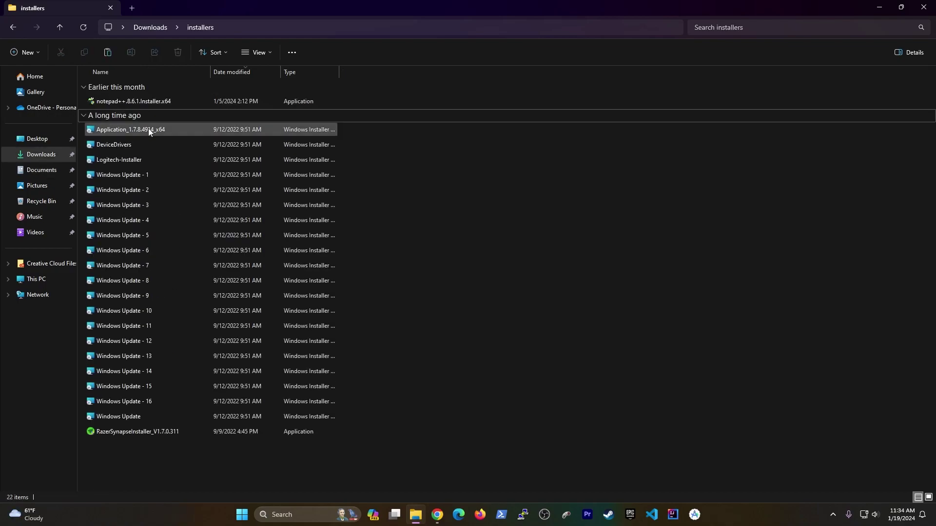
left_click(148, 129)
left_click(172, 420, "shift")
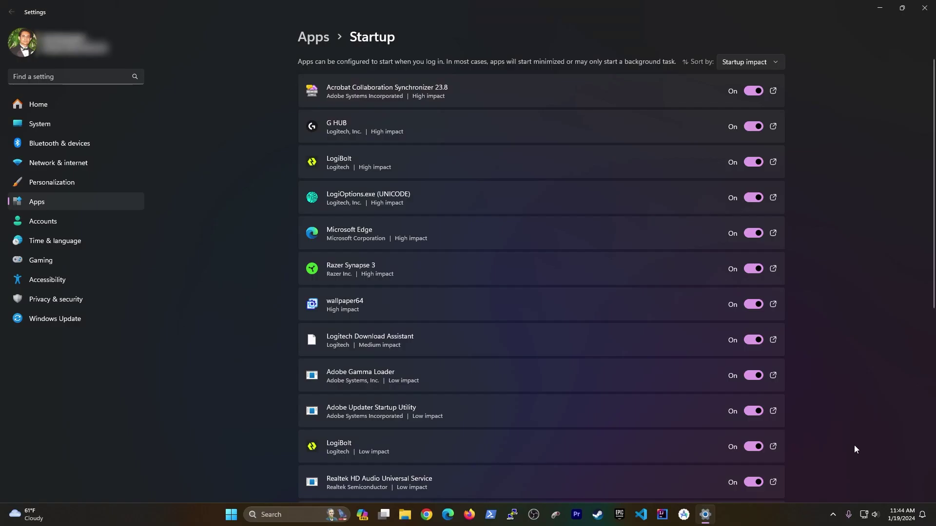
scroll(854, 446, "down", 3)
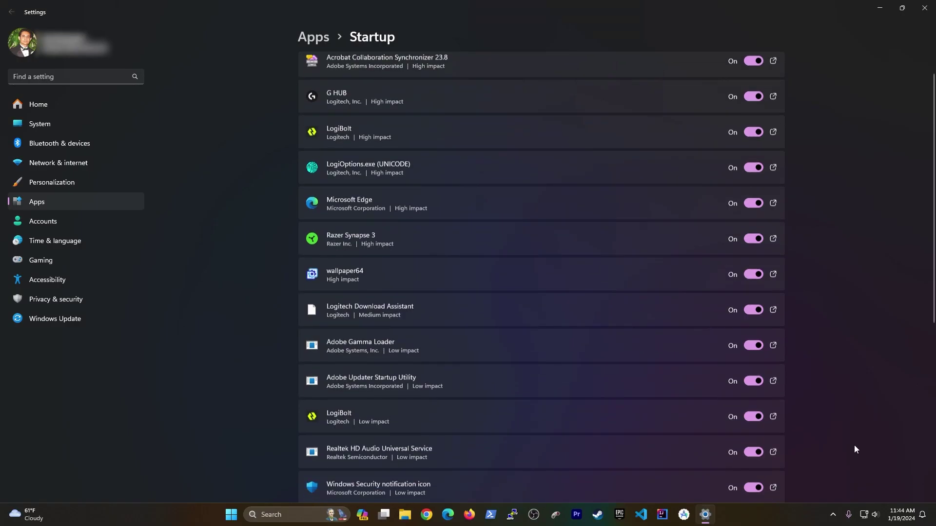
scroll(854, 445, "down", 2)
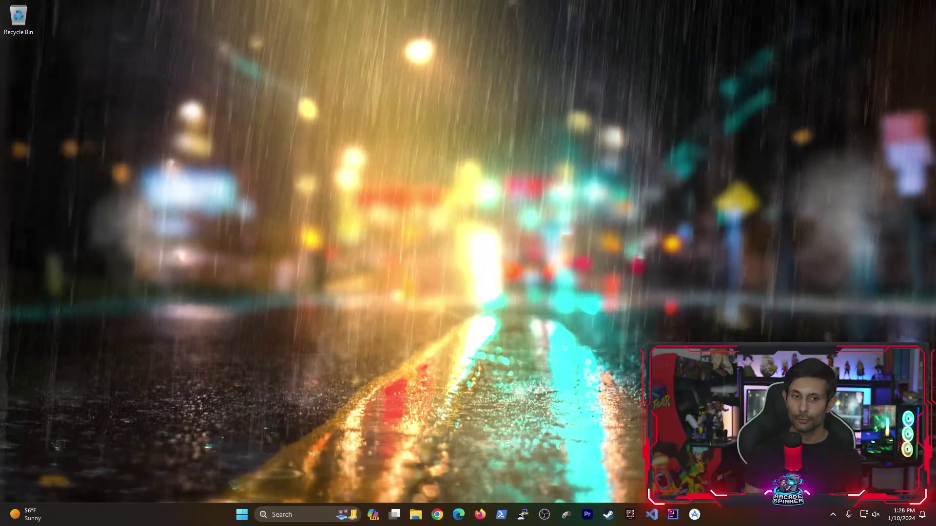
Step: Find Task Scheduler through the Windows search and open it
key("super")
type("task sche")
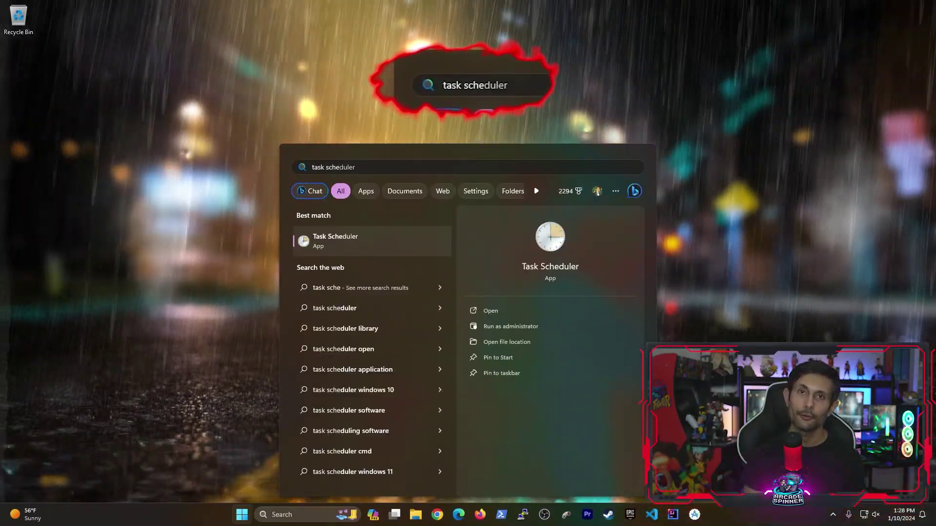
key("Return")
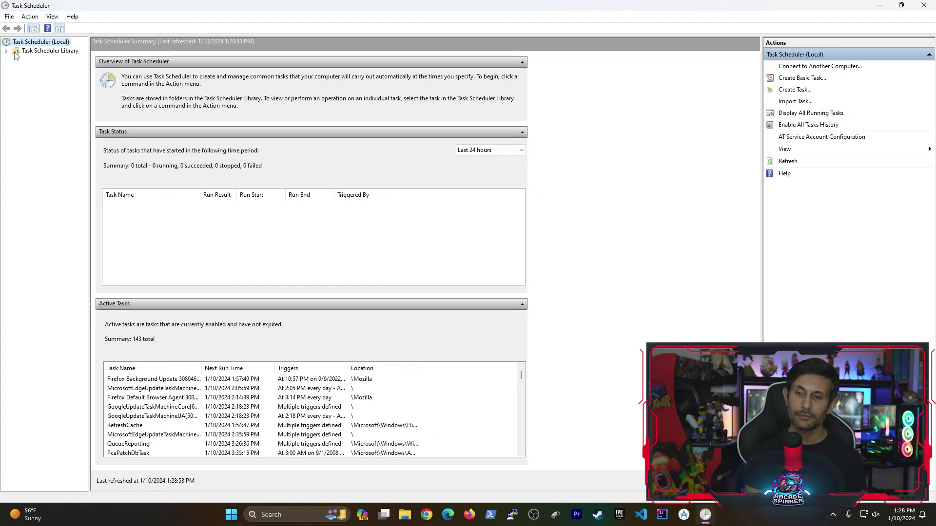
Step: Create a new folder named "My Tasks" in the Task Scheduler Library
left_click(50, 51)
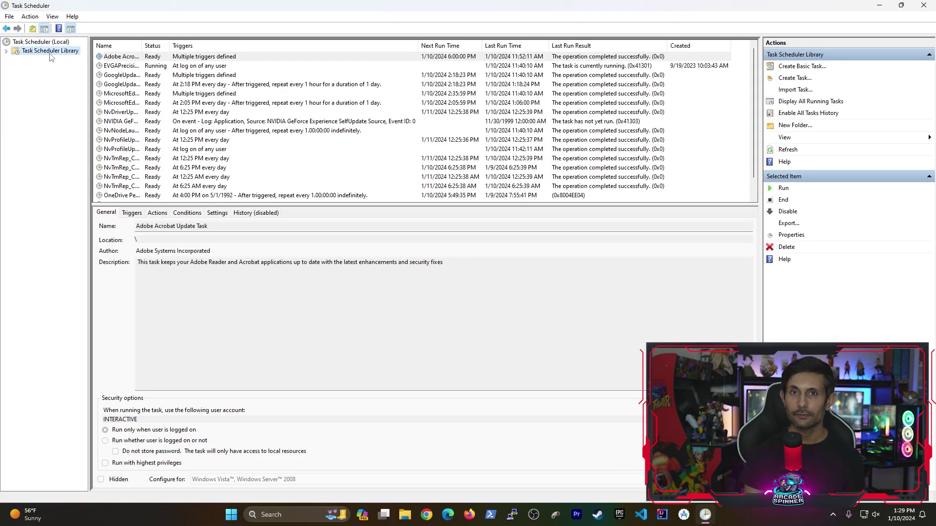
right_click(51, 52)
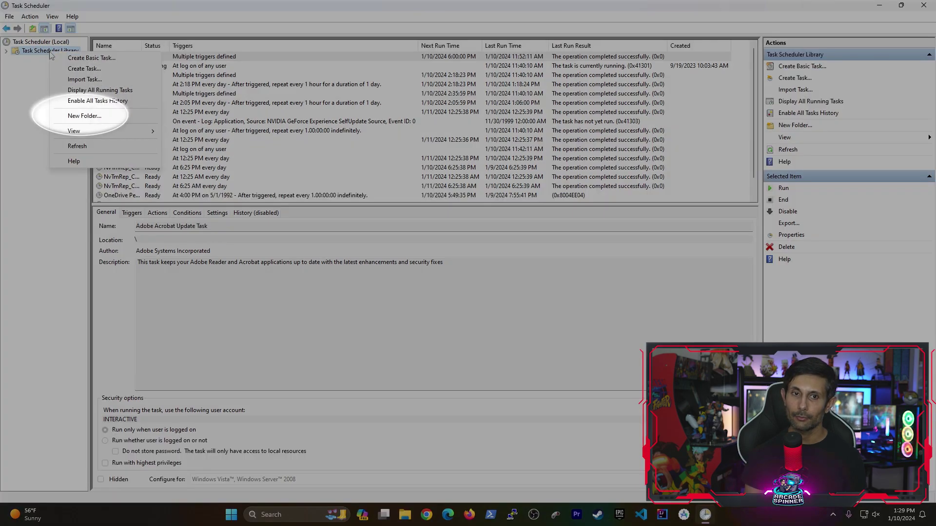
left_click(85, 116)
type("My Tasks")
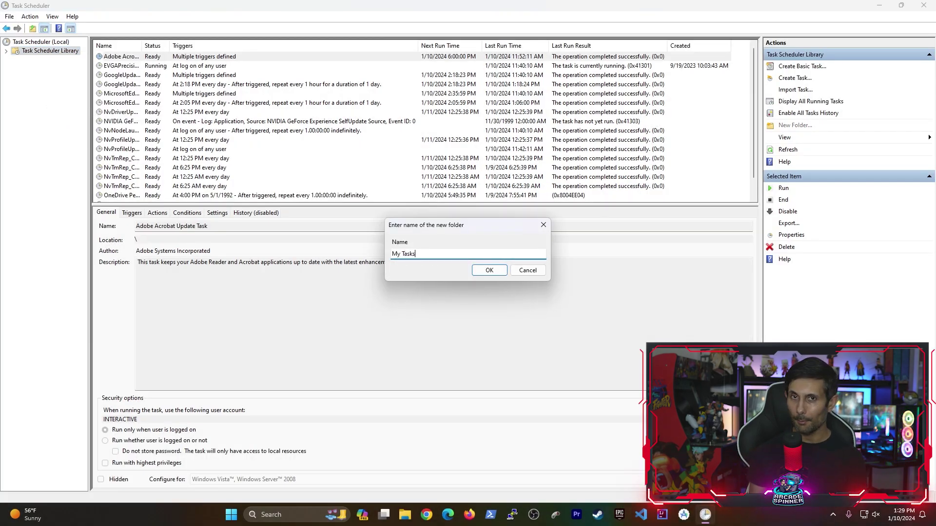
key("Return")
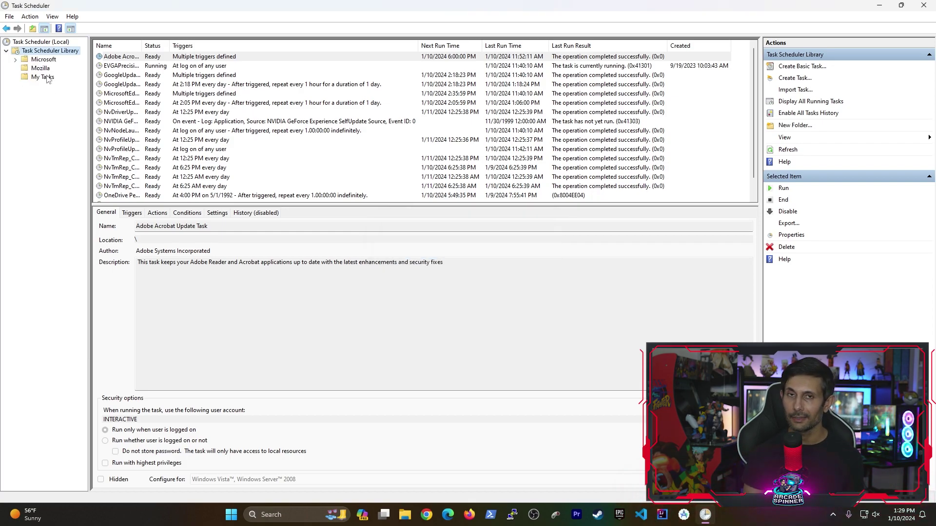
Step: Start a new basic task in the My Tasks folder and name it "Say Hello!"
left_click(46, 77)
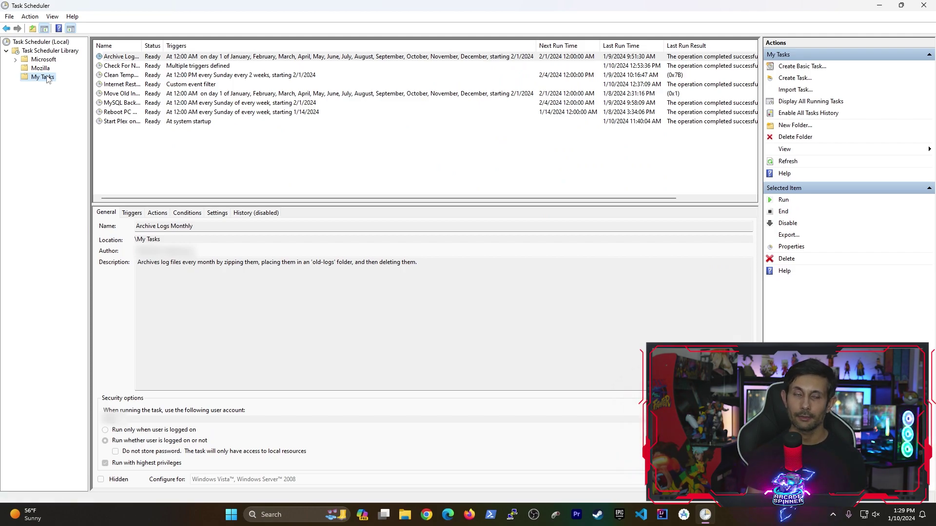
right_click(48, 78)
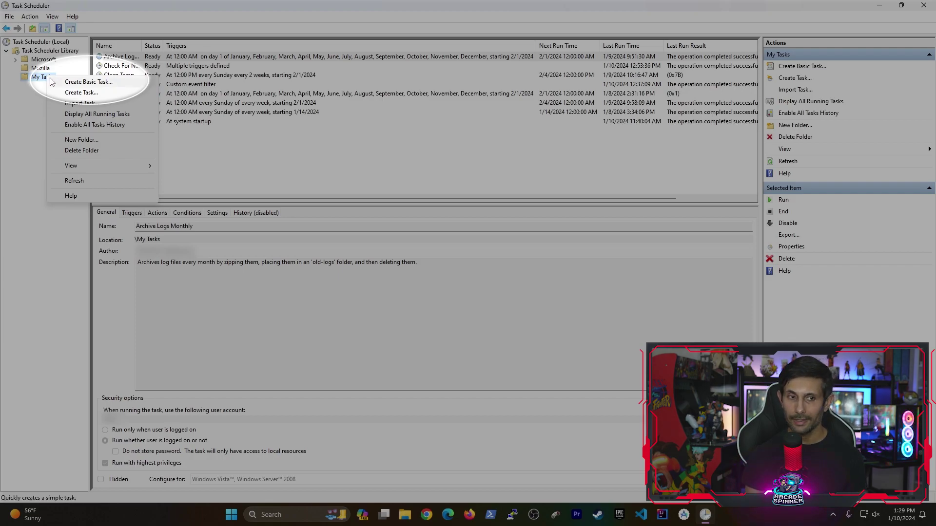
left_click(121, 84)
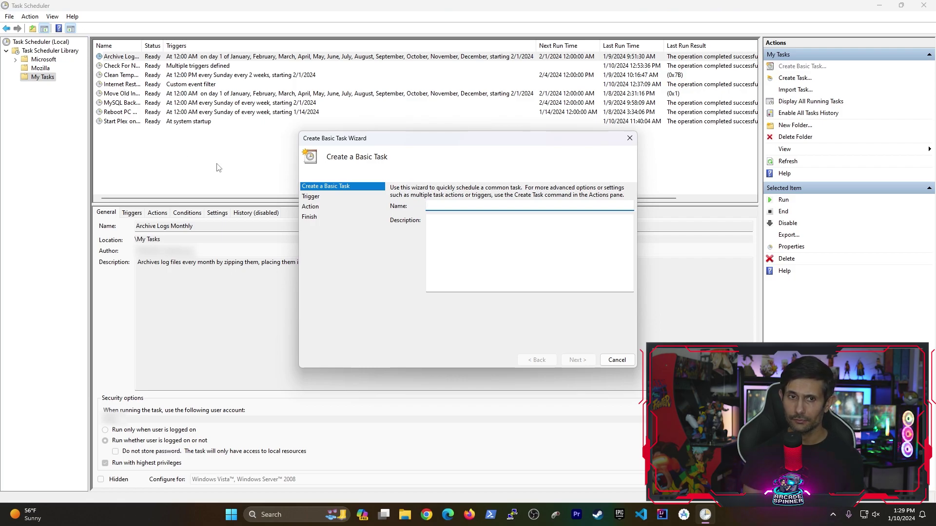
type("Say ")
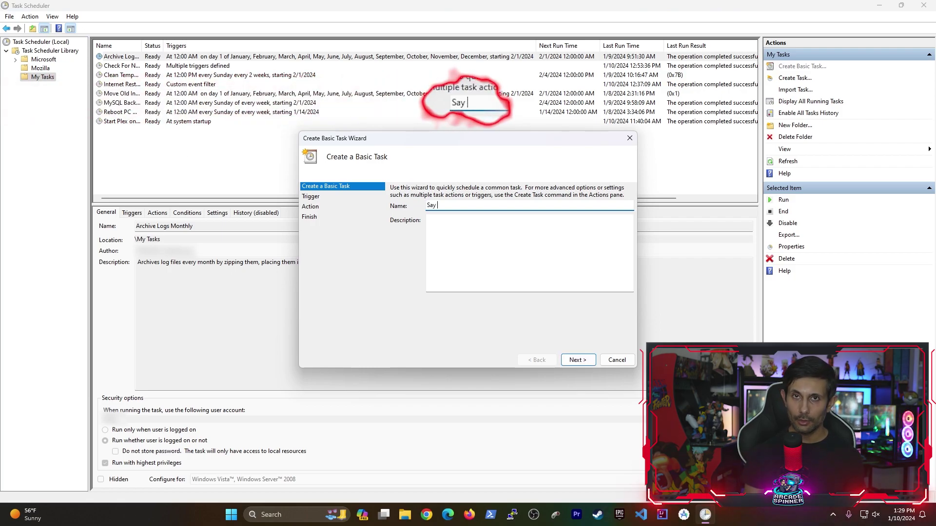
type("Hello!")
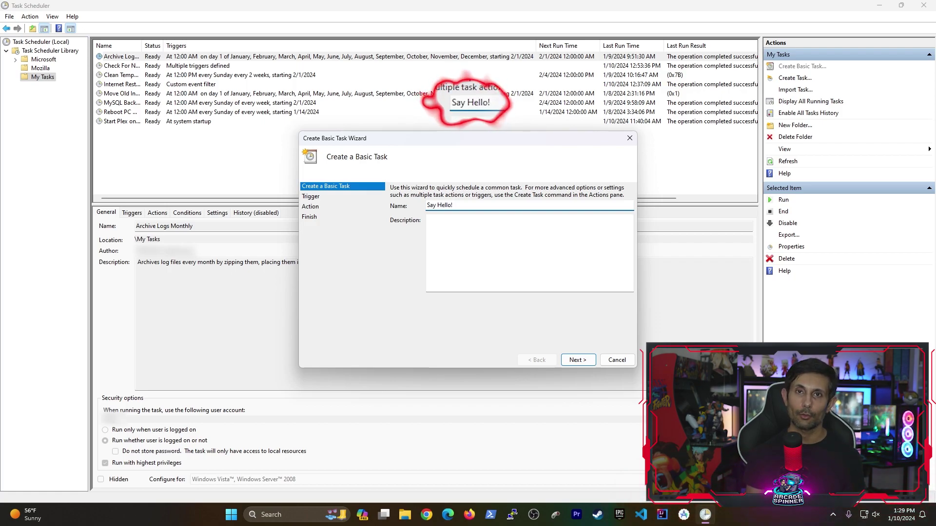
Step: Set the task's trigger to Daily, recurring every 1 day from the default start date and time
left_click(573, 362)
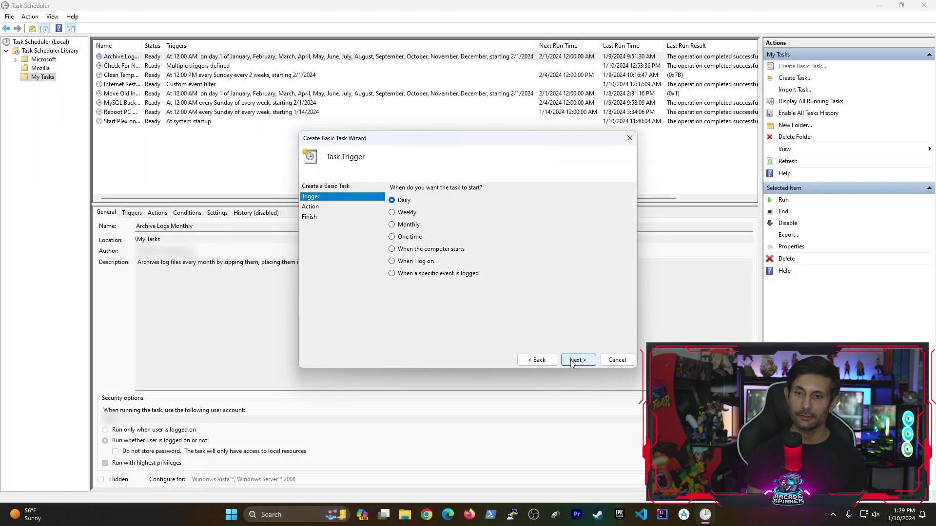
left_click(577, 361)
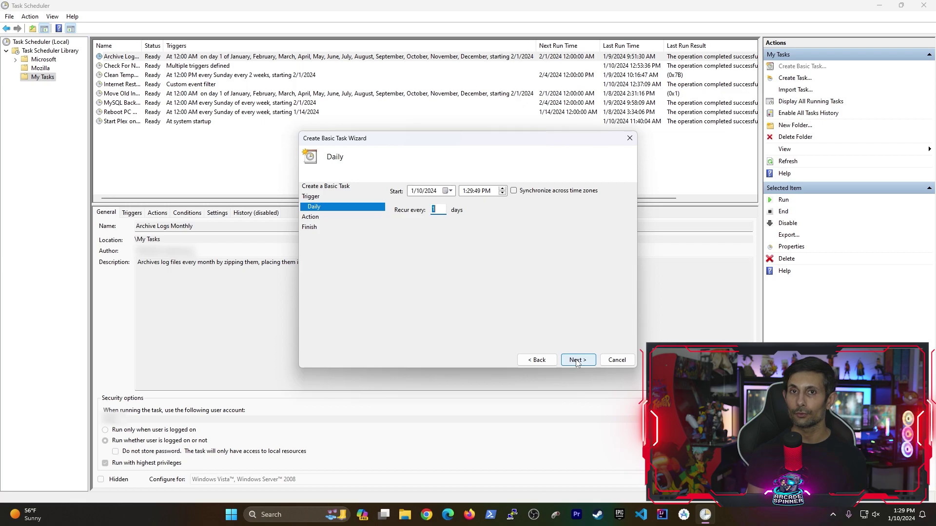
left_click(576, 360)
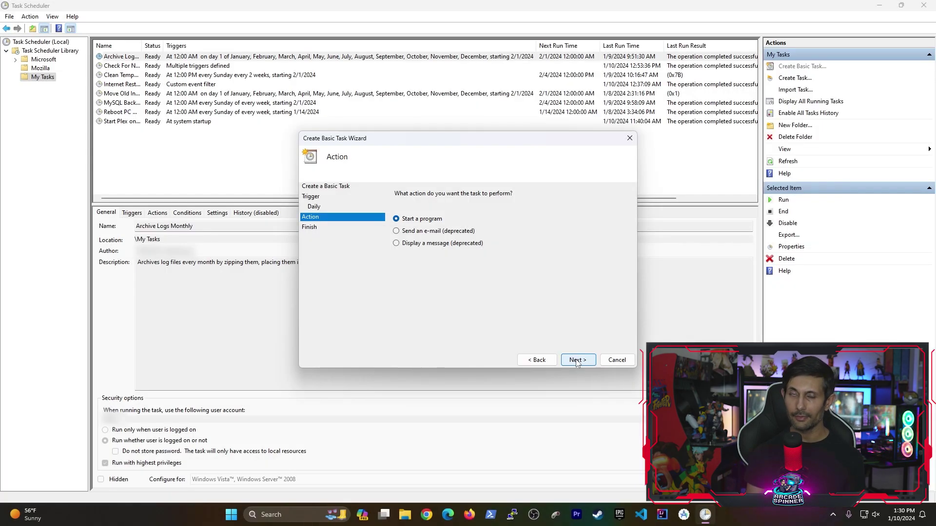
Step: Have the task start the program msg with the arguments * "Hello!" and finish creating it
left_click(577, 361)
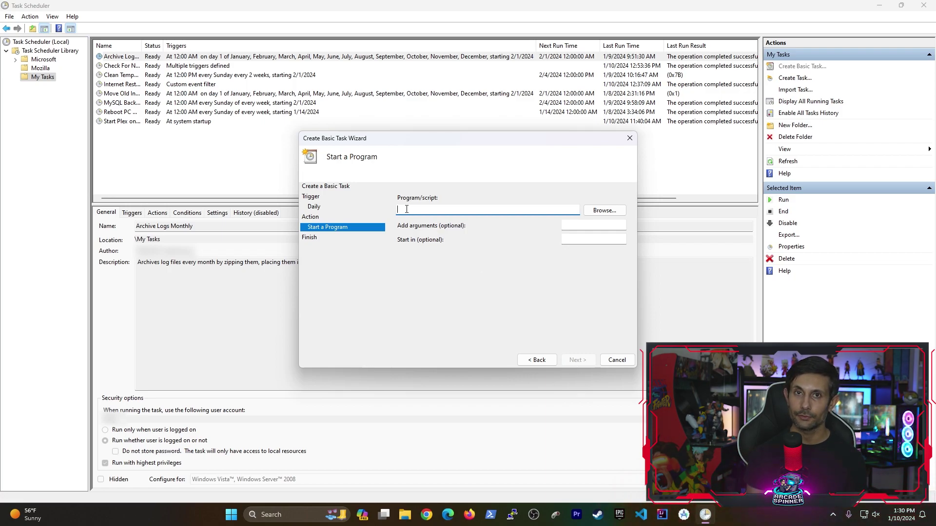
type("msg")
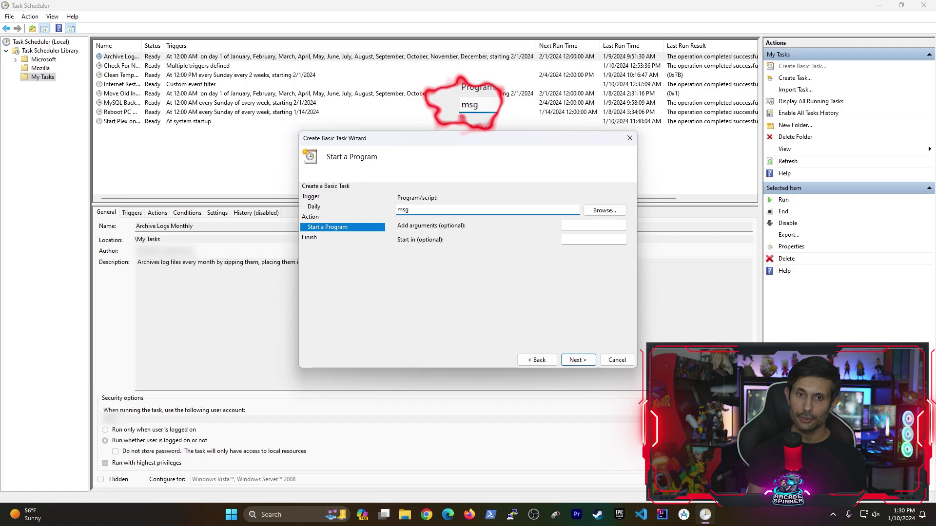
left_click(580, 225)
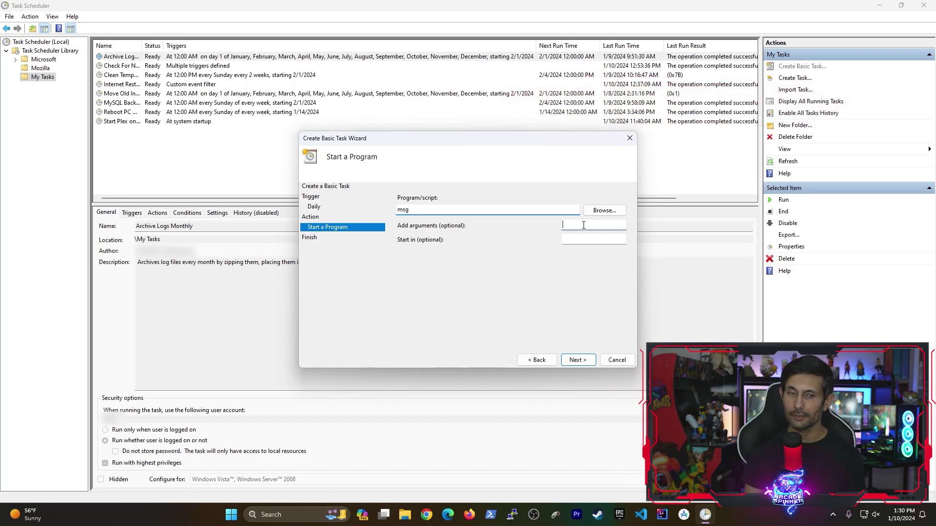
type("* \"")
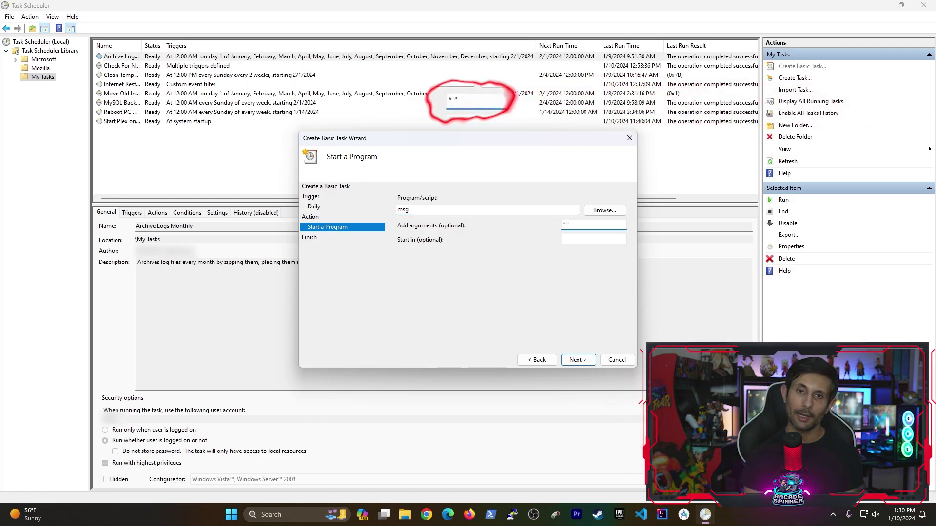
type("Hello!\"")
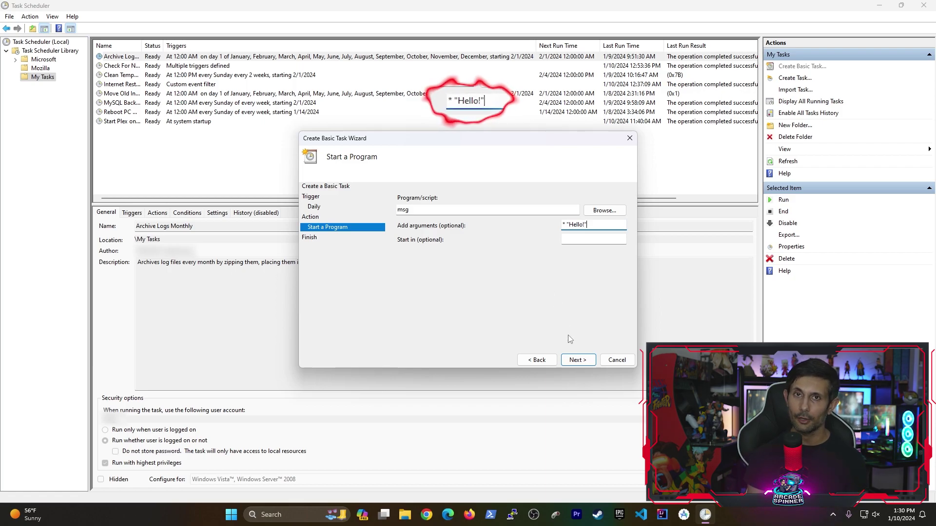
left_click(578, 360)
left_click(578, 360)
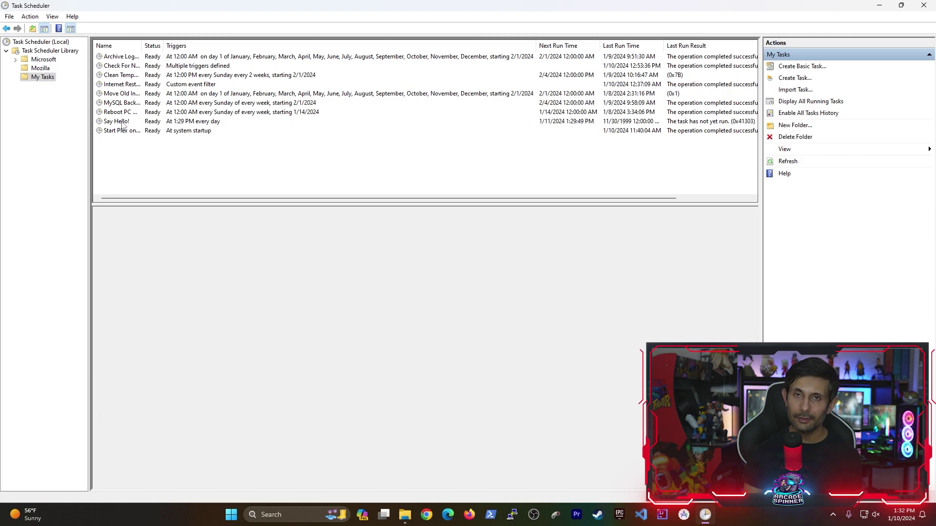
Step: Run the Say Hello! task manually and dismiss its message
right_click(123, 125)
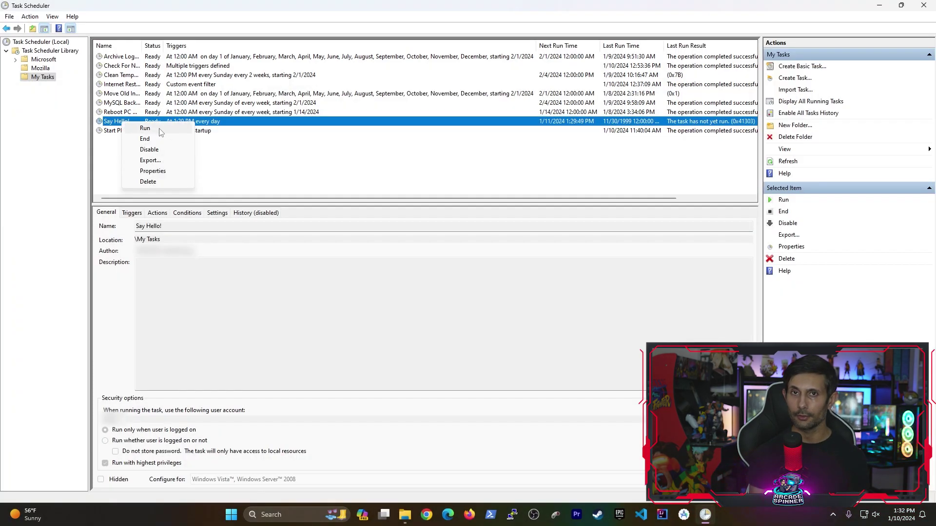
left_click(160, 132)
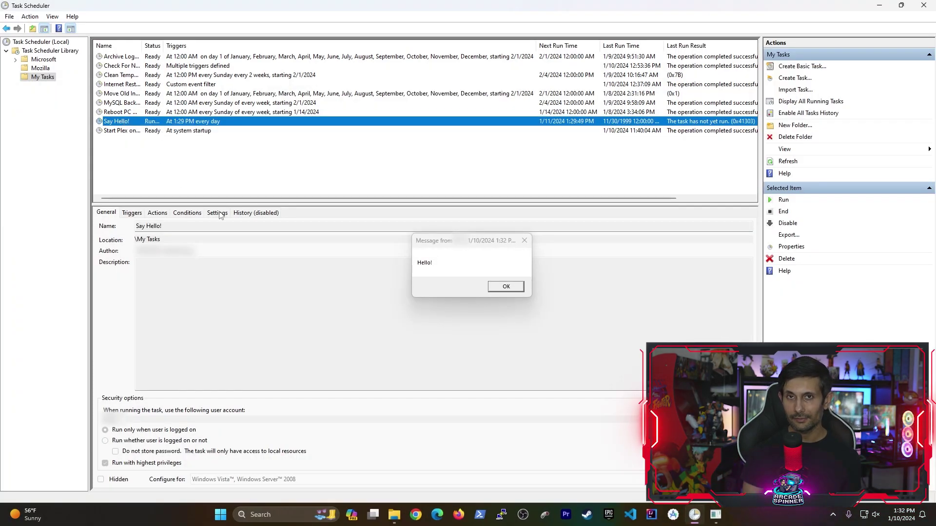
left_click(512, 276)
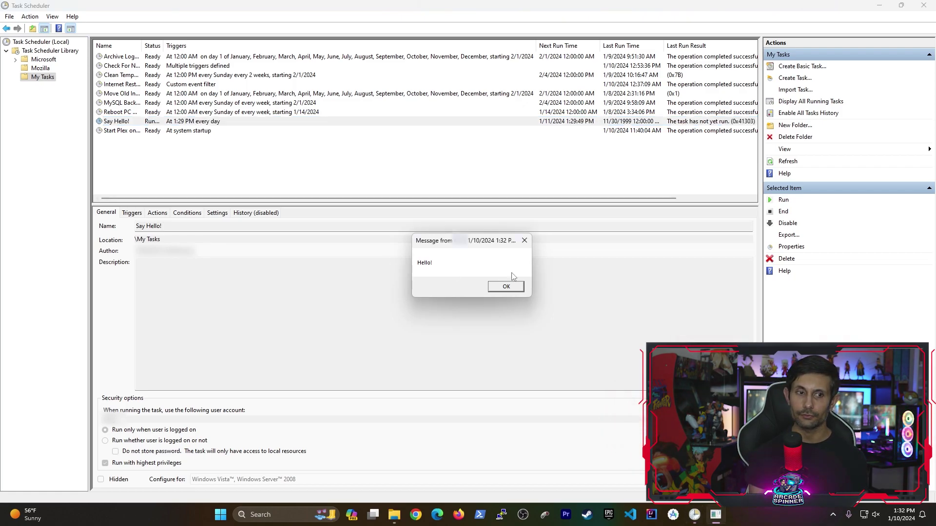
left_click(507, 287)
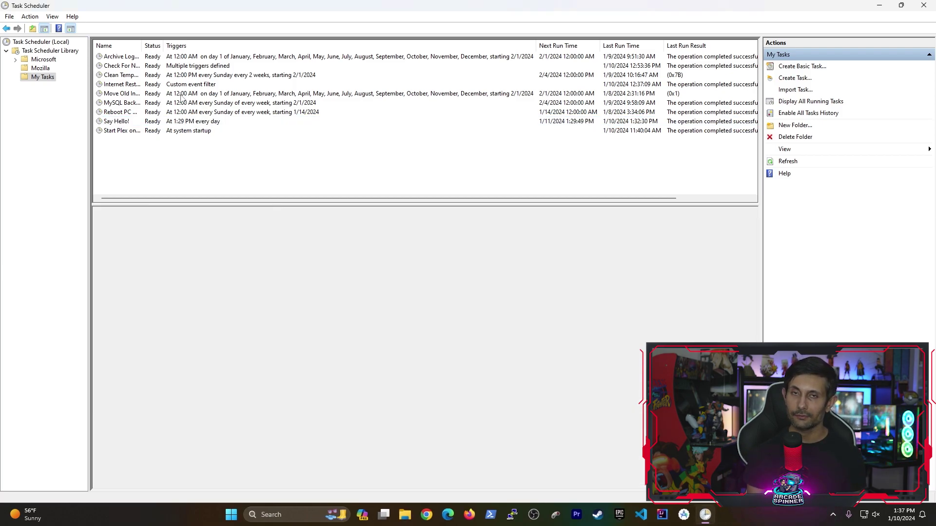
Step: Widen the Name column to fit and examine the months and days of the Move Old Installers task's monthly trigger
double_click(141, 46)
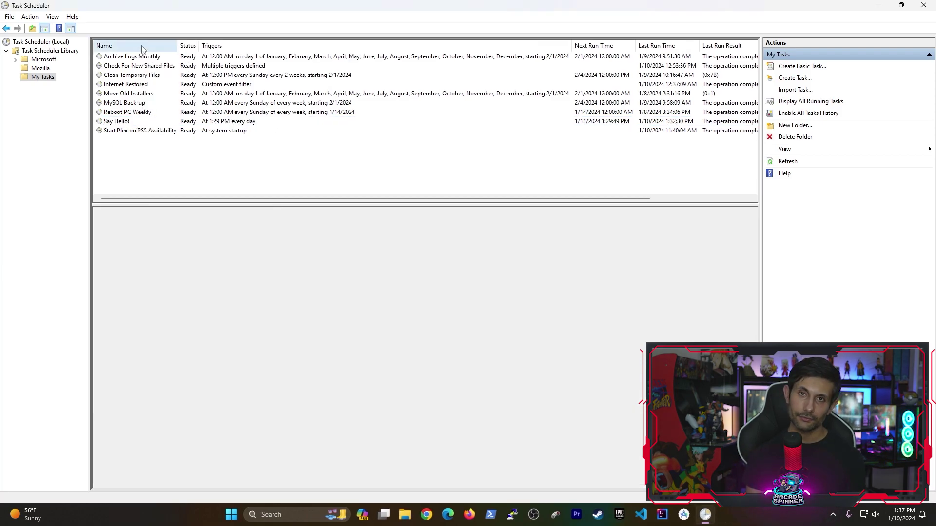
double_click(130, 96)
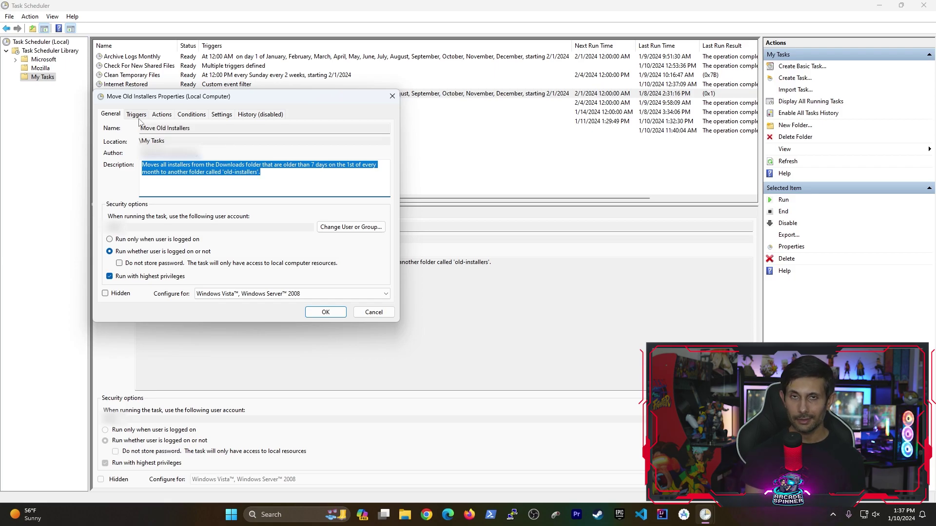
left_click(136, 115)
double_click(243, 163)
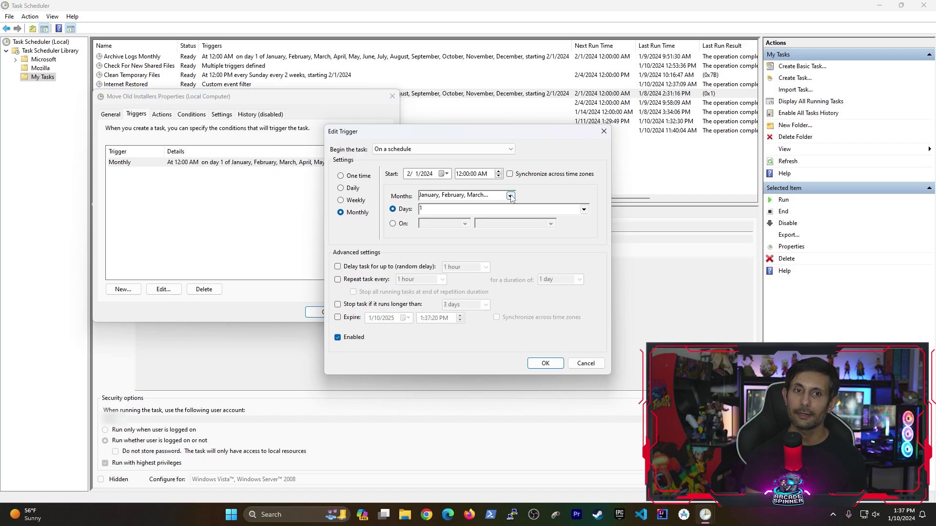
left_click(510, 196)
left_click(584, 209)
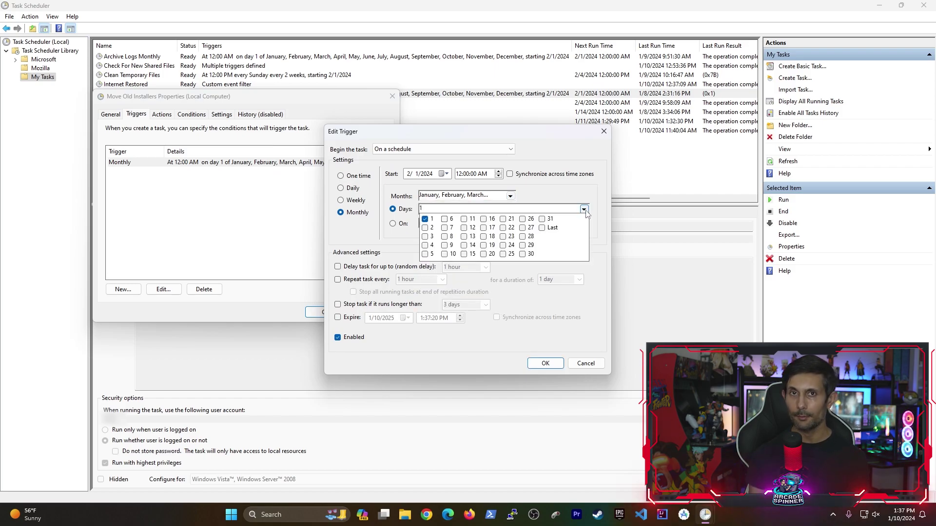
left_click(585, 364)
Step: Examine the program action of the Move Old Installers task, leaving its properties without changes
left_click(162, 114)
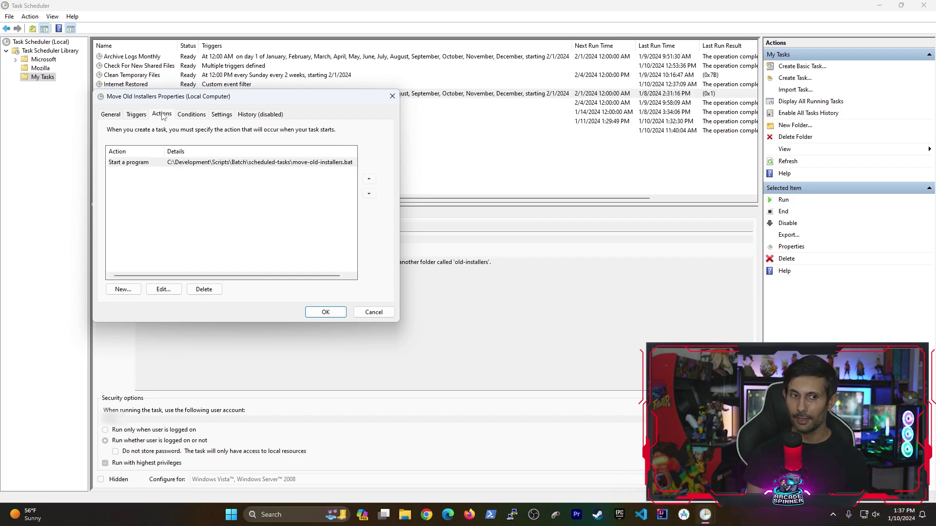
double_click(259, 162)
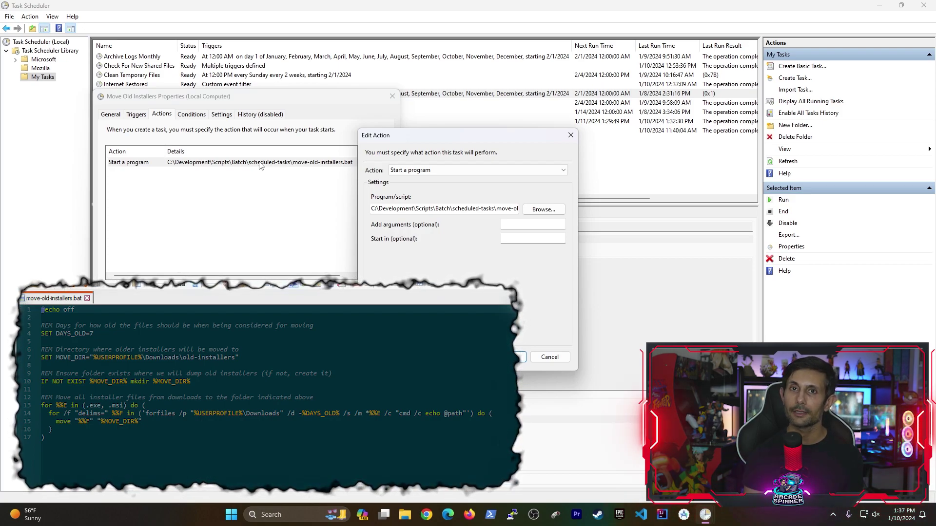
left_click(549, 356)
left_click(380, 314)
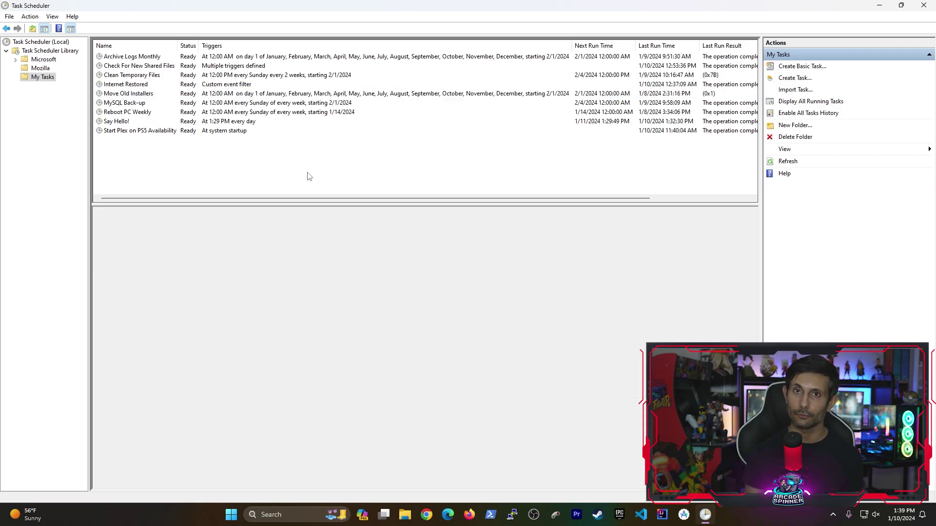
Step: Examine the Start Plex on PS5 Availability task's startup trigger with its available trigger types, and its action, without changing anything
double_click(142, 130)
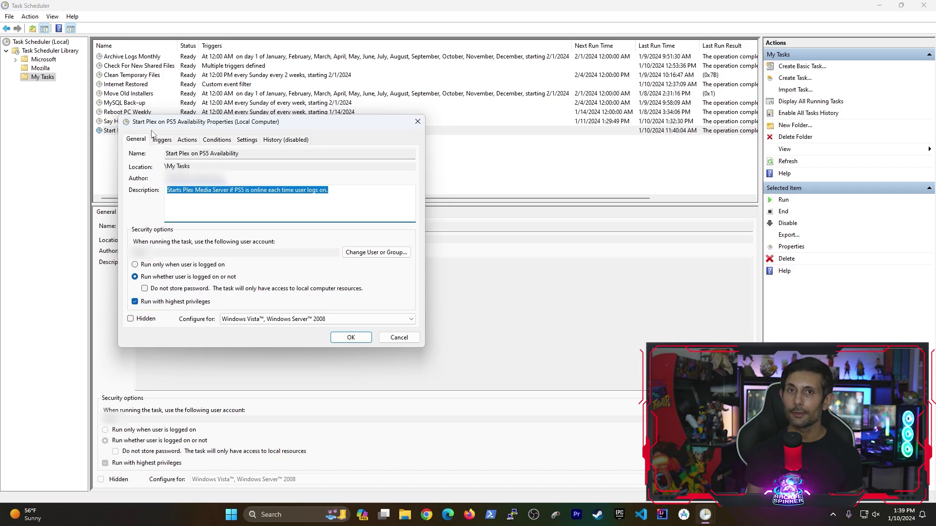
left_click(162, 141)
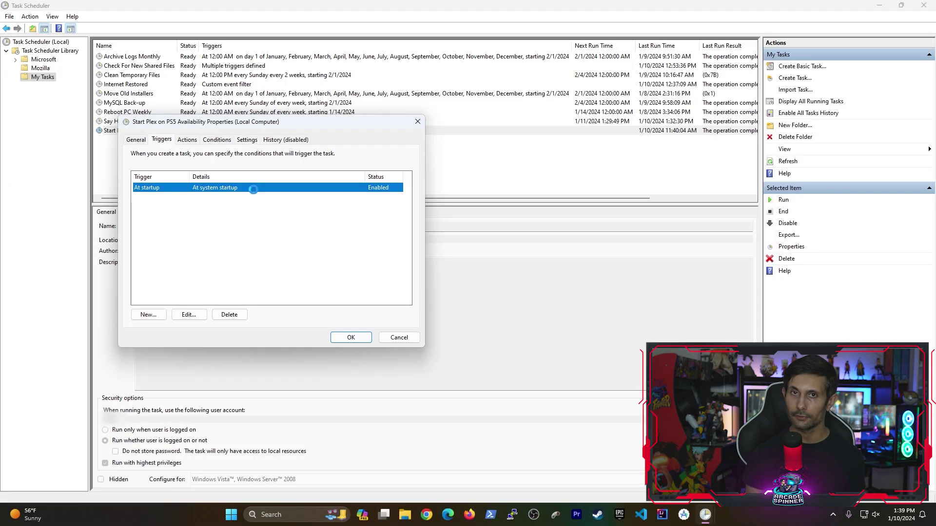
double_click(254, 190)
left_click(512, 150)
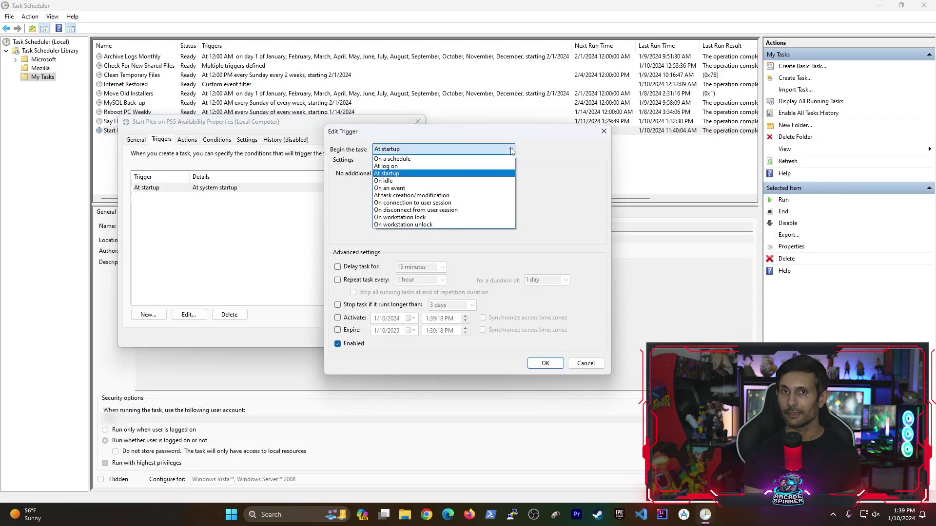
left_click(512, 150)
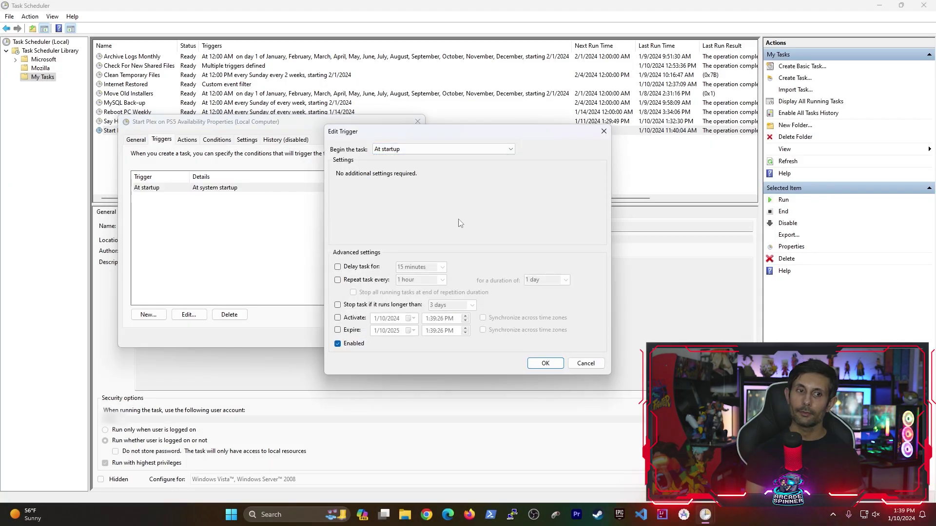
left_click(586, 363)
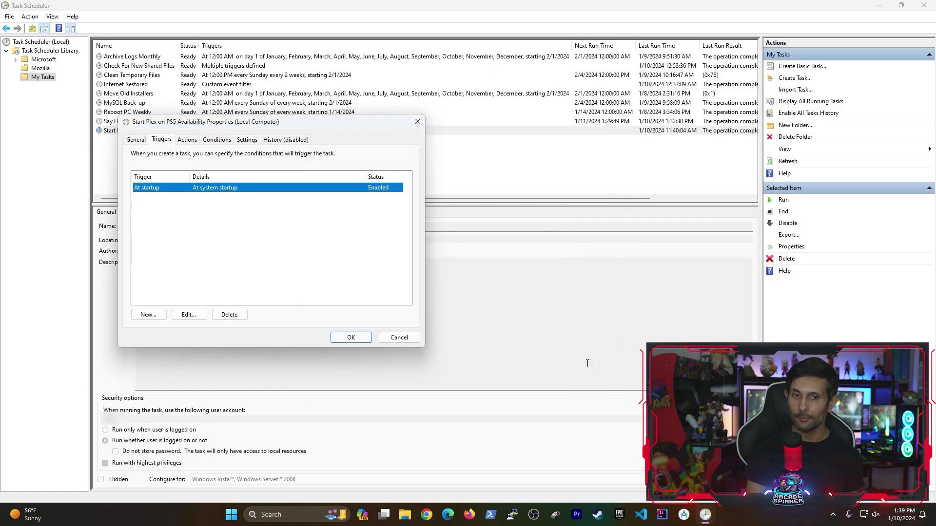
left_click(186, 141)
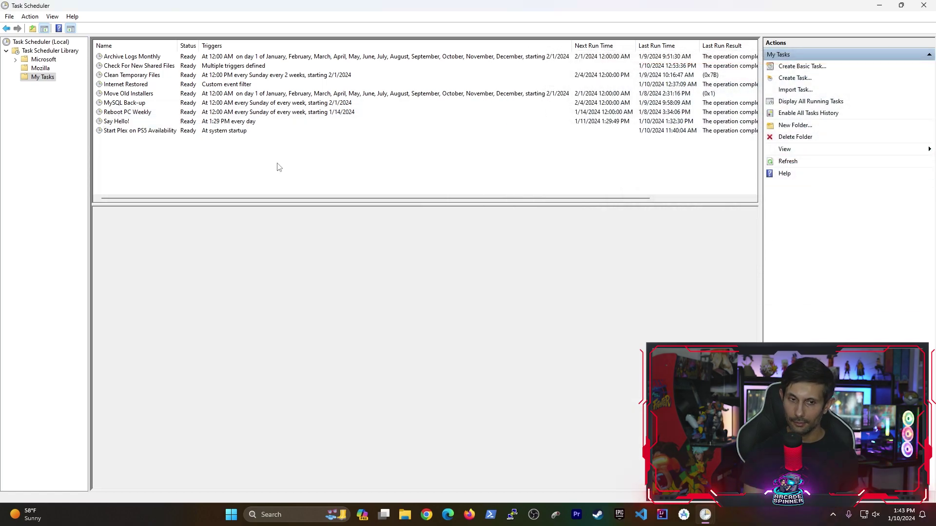
Step: Examine the log-on and workstation-unlock triggers of the Check For New Shared Files task, and its action
double_click(126, 66)
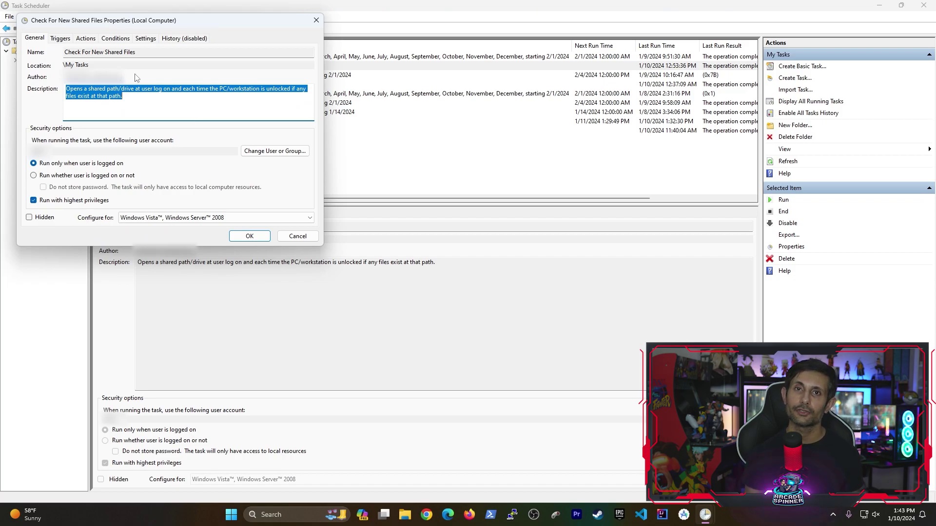
left_click(60, 39)
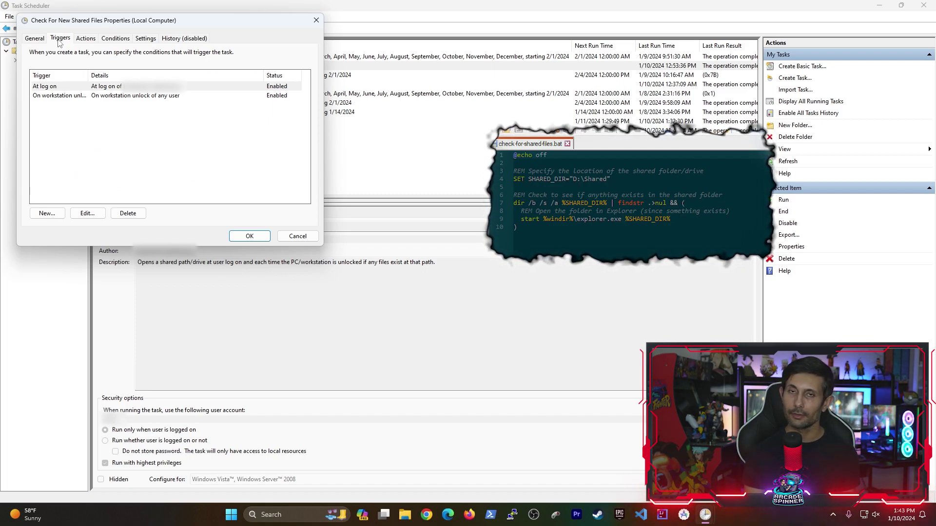
double_click(122, 88)
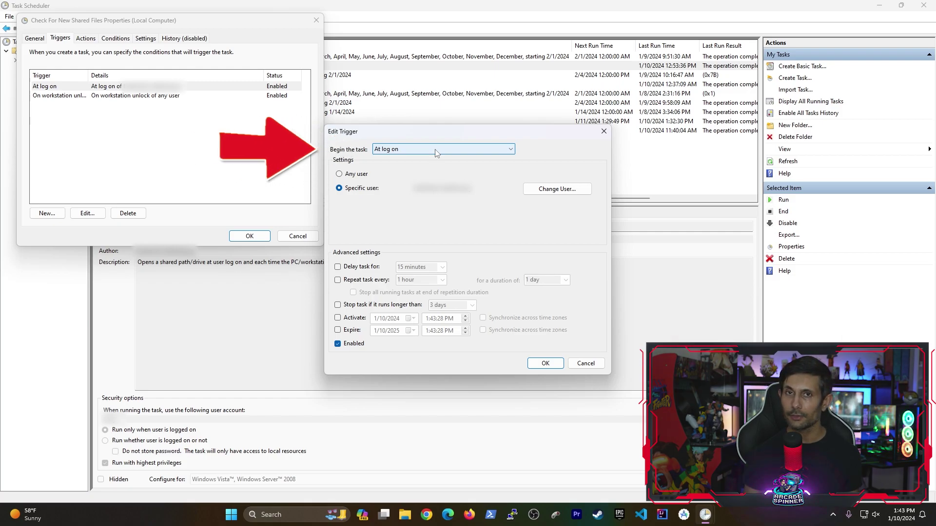
left_click(584, 364)
double_click(168, 96)
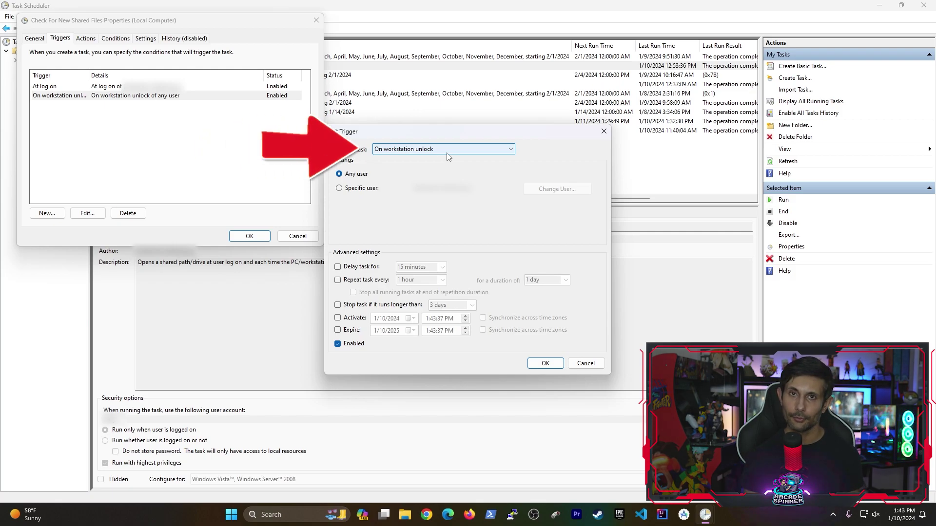
left_click(586, 363)
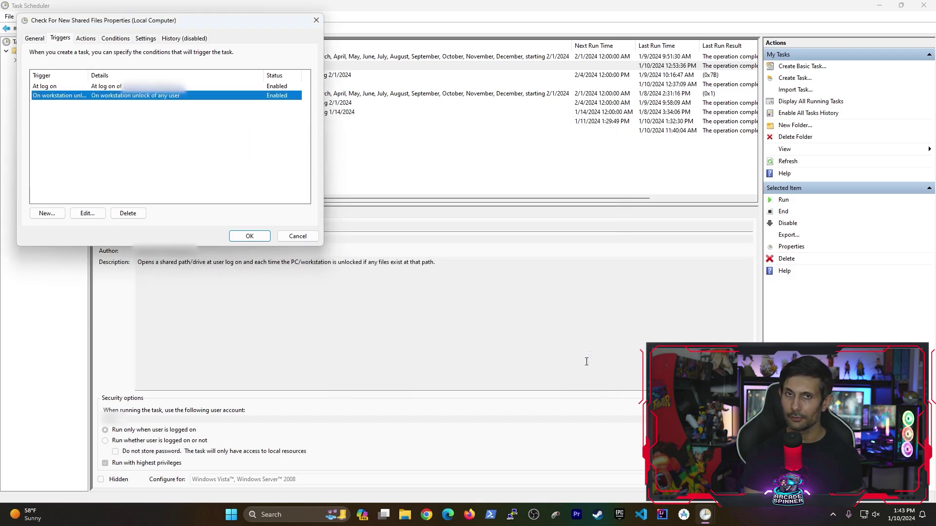
left_click(87, 39)
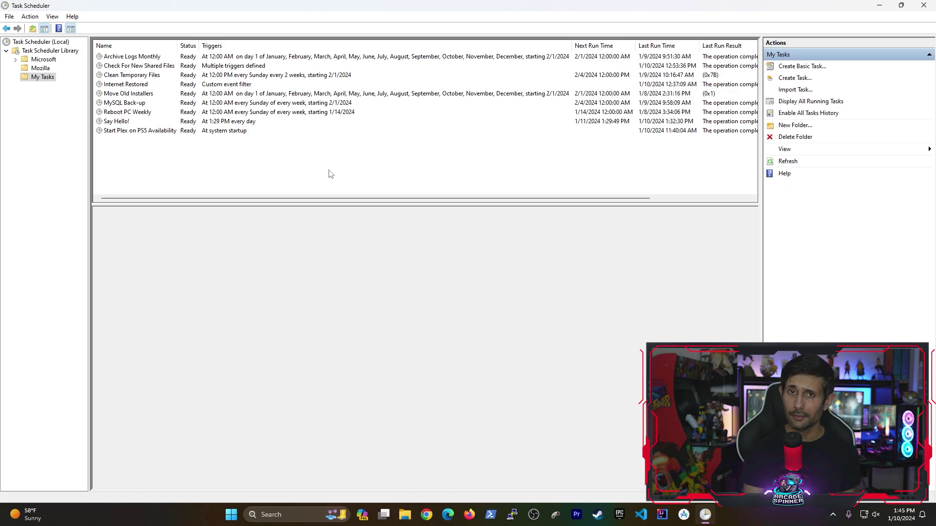
Step: Examine the program and arguments of the Reboot PC Weekly task's action, and the task's conditions
double_click(131, 113)
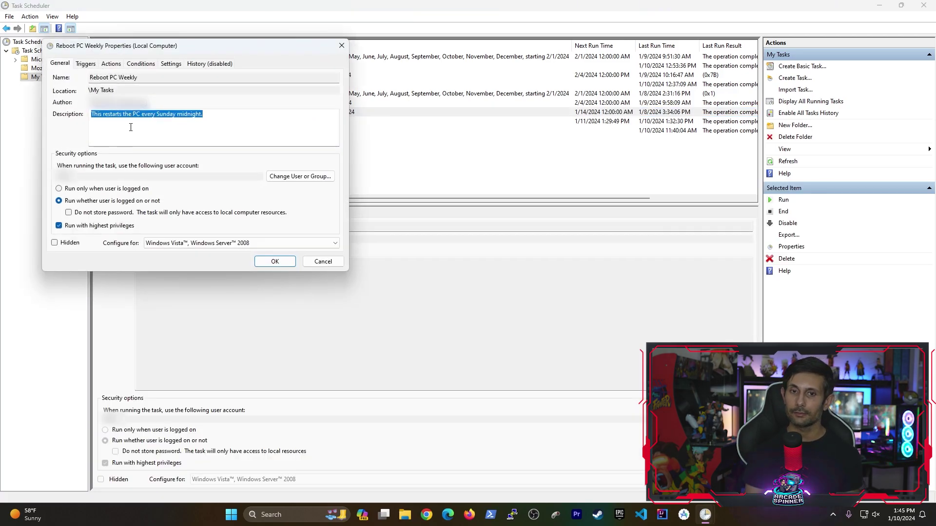
left_click(110, 65)
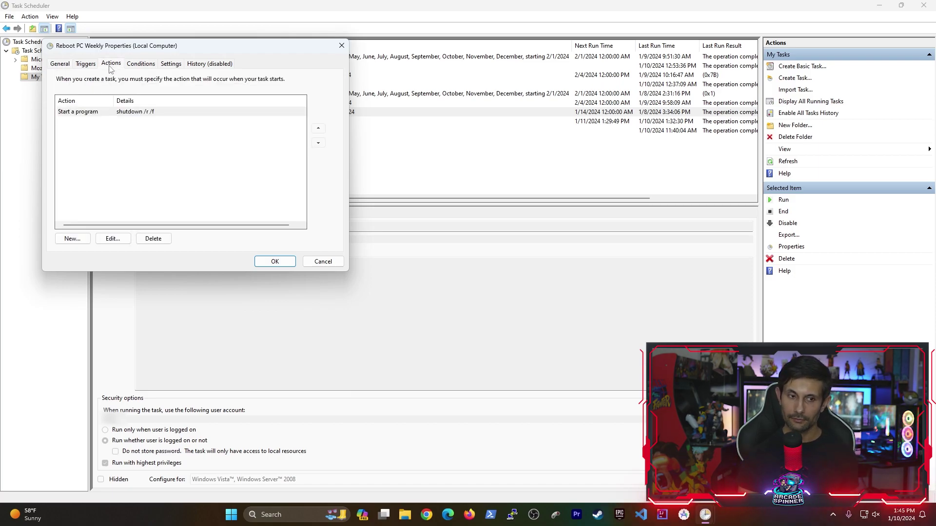
double_click(164, 112)
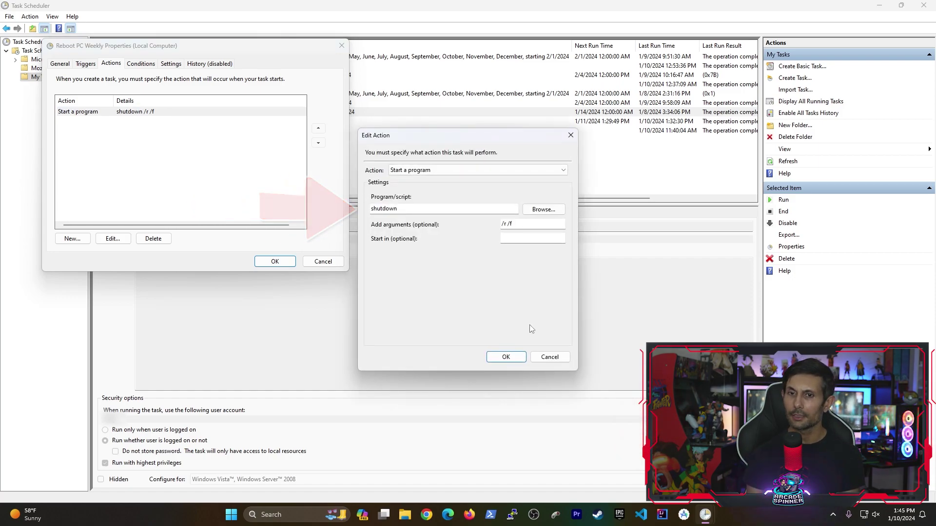
left_click(556, 356)
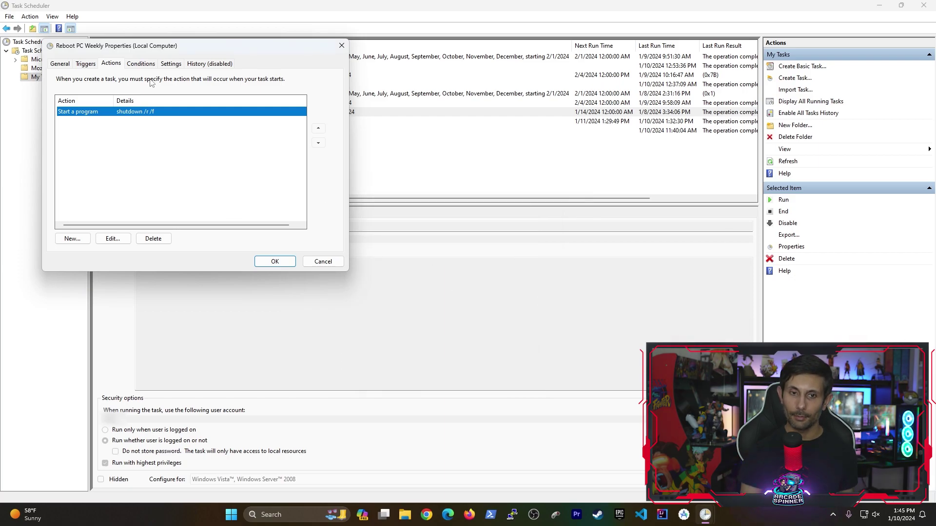
left_click(140, 64)
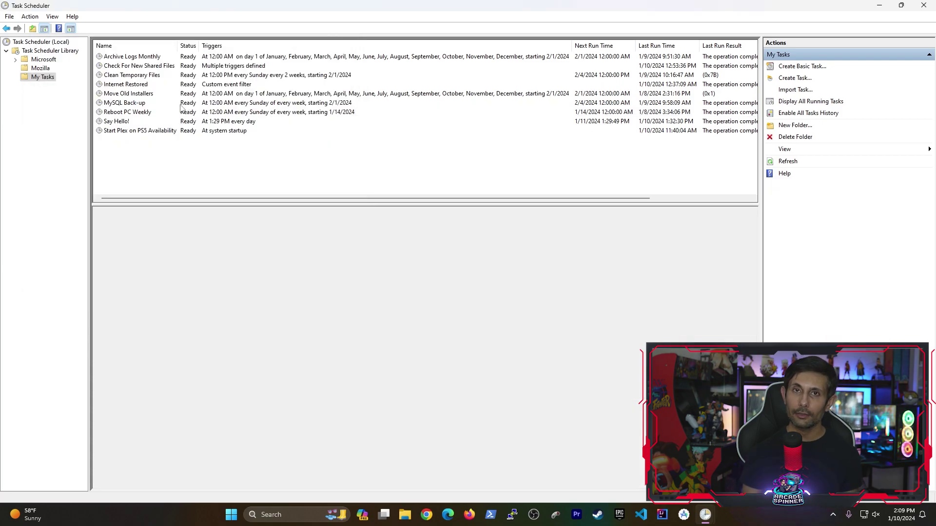
Step: Open the properties of the Internet Restored task
double_click(138, 85)
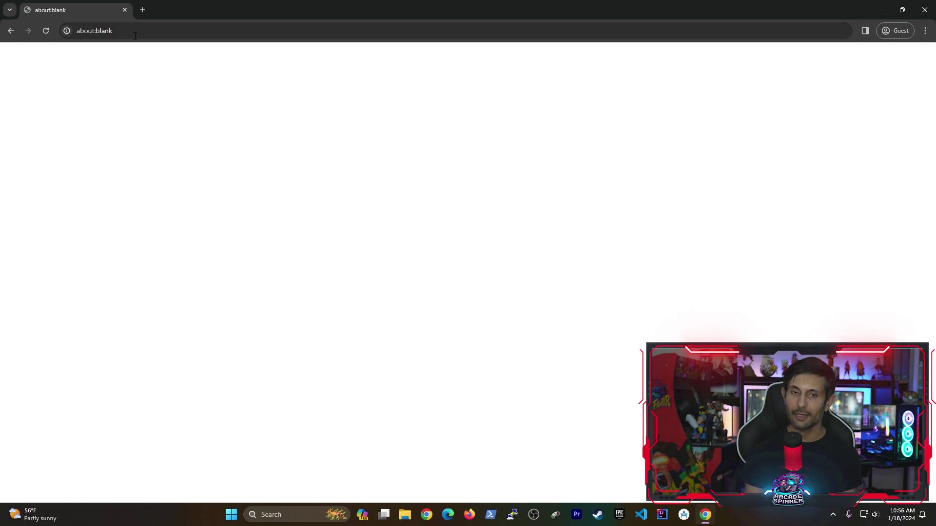
Step: Switch to the Chrome browser and load google.com in the blank tab
left_click(135, 36)
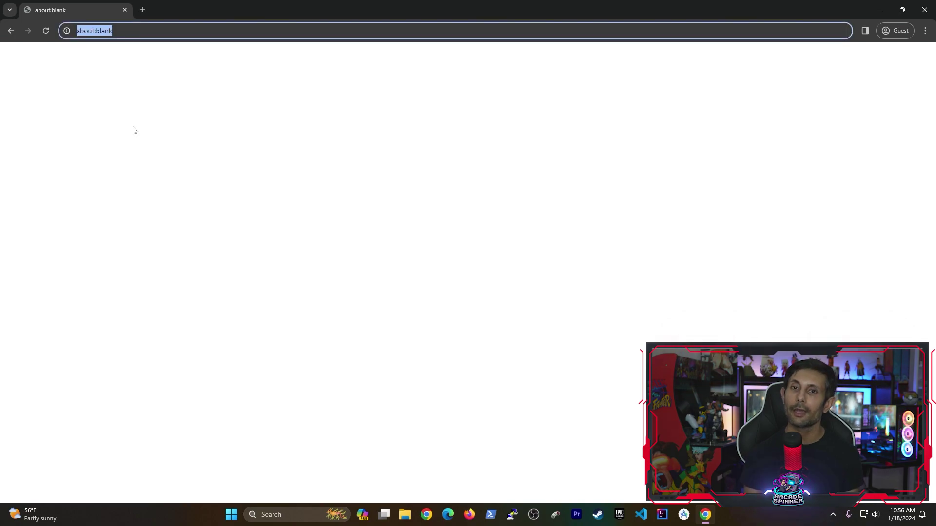
type("google.com")
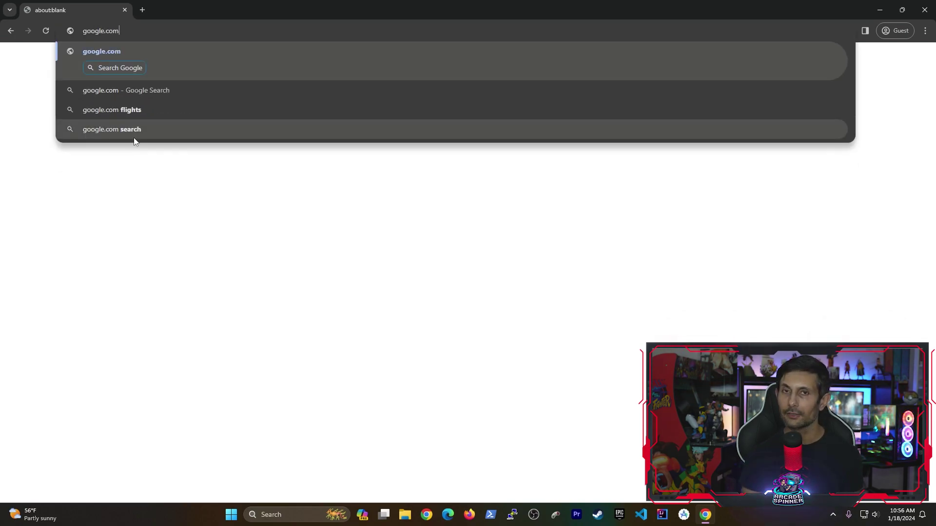
key("Return")
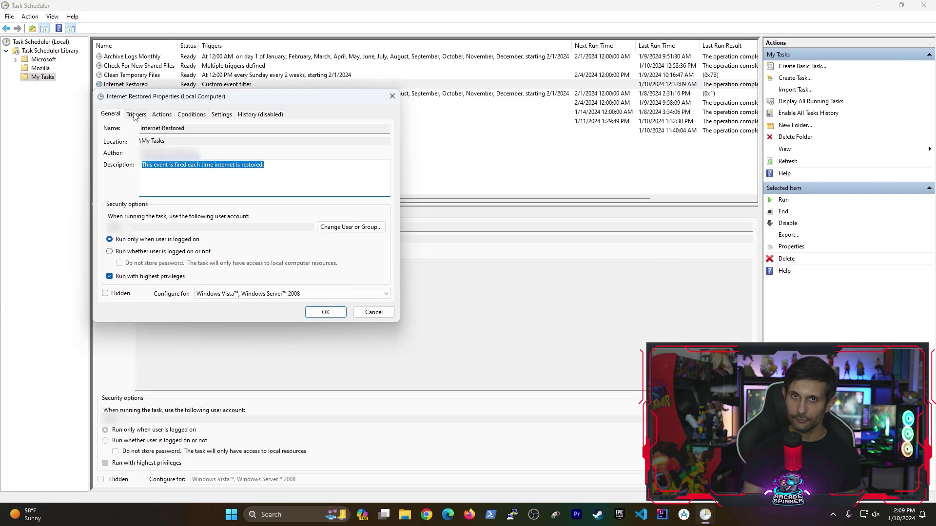
Step: View the Internet Restored task's triggers and launch Event Viewer through a Windows search
left_click(136, 114)
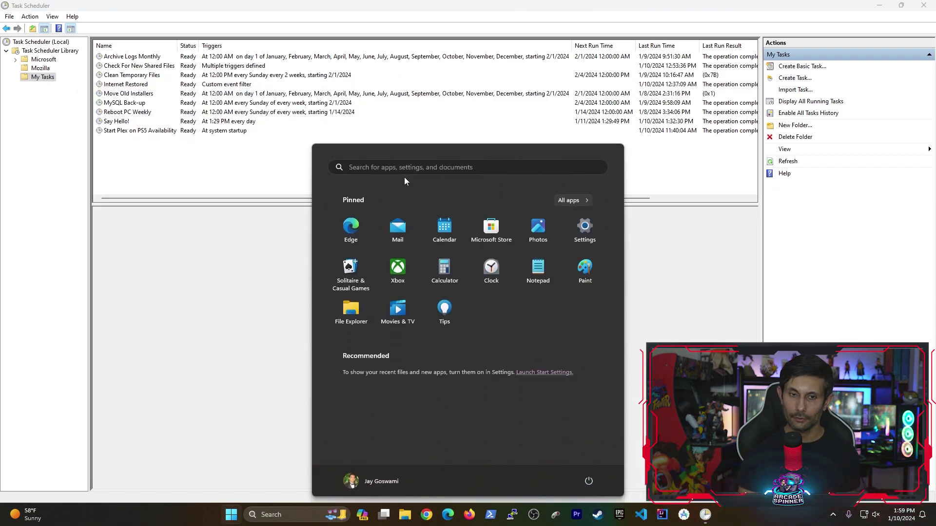
type("even")
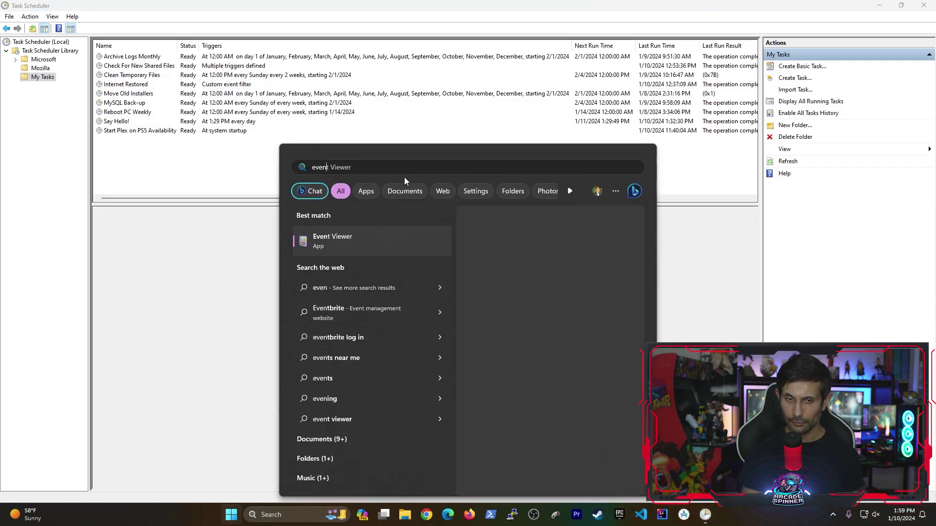
type("t vi")
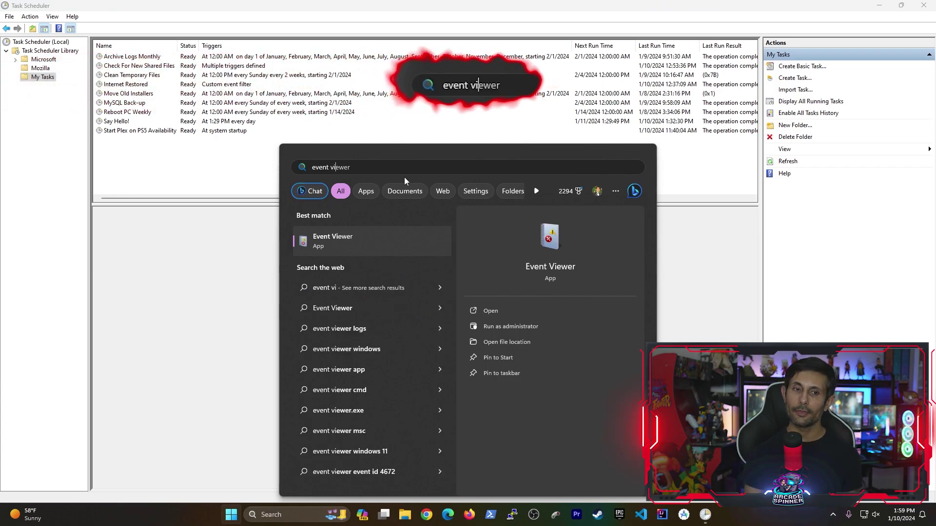
key("Return")
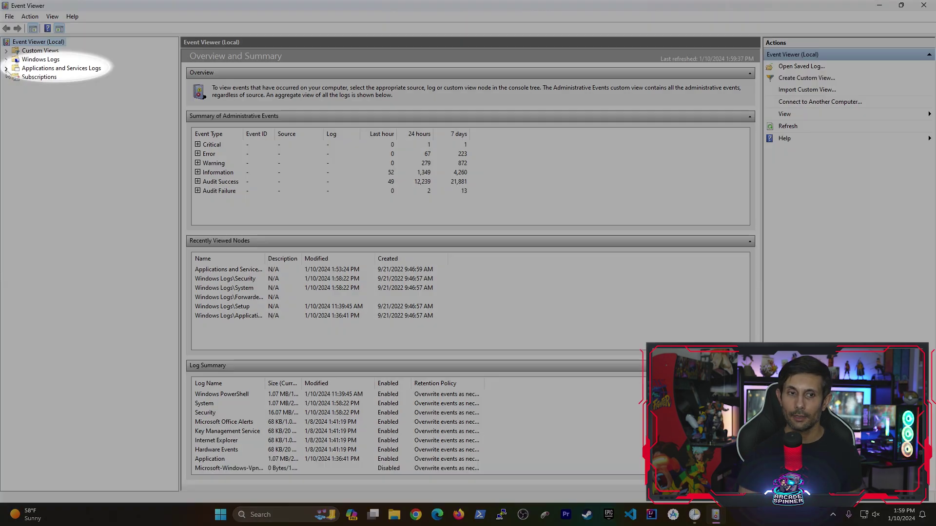
Step: Open the Operational log of UniversalTelemetryClient under Applications and Services Logs, Microsoft, Windows
left_click(6, 68)
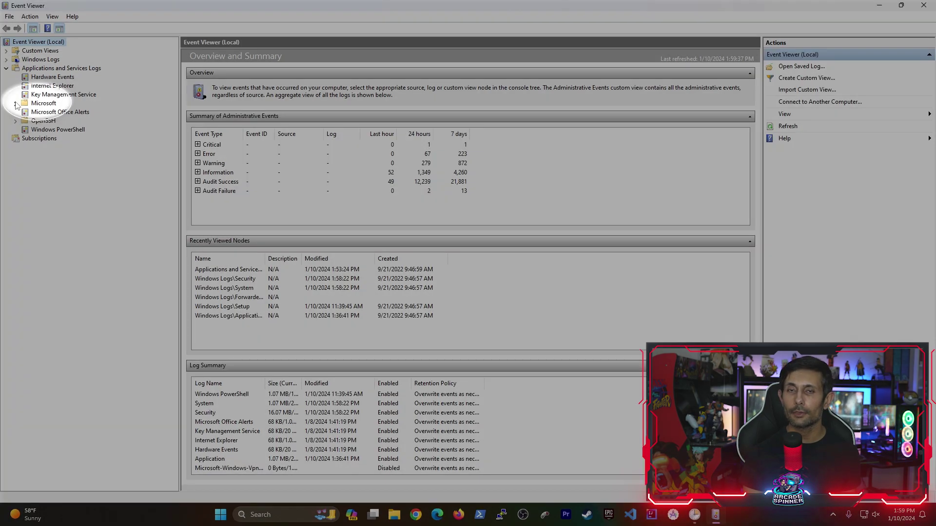
left_click(15, 105)
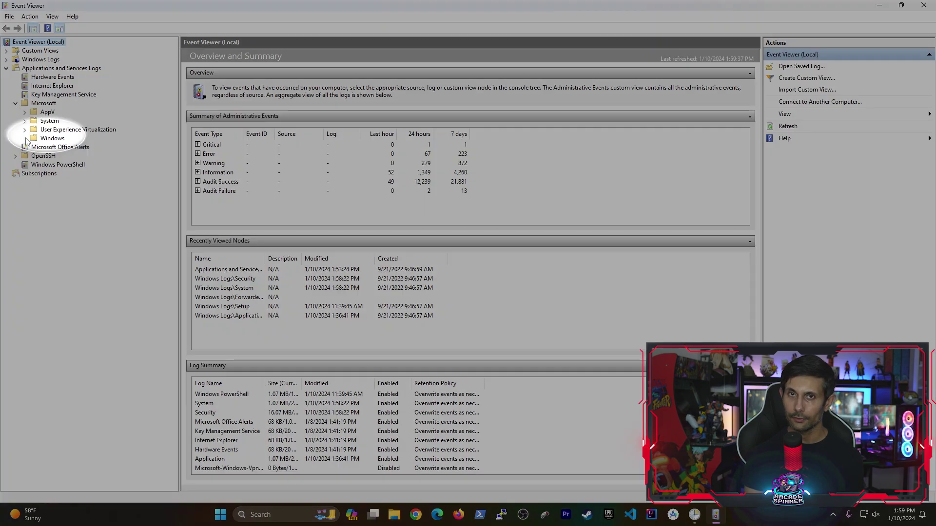
left_click(25, 138)
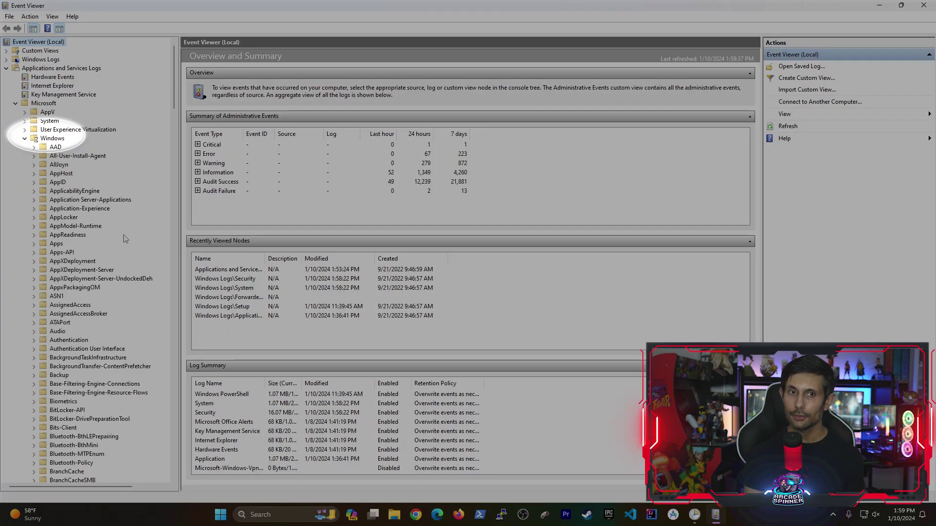
scroll(126, 239, "down", 20)
left_click(35, 287)
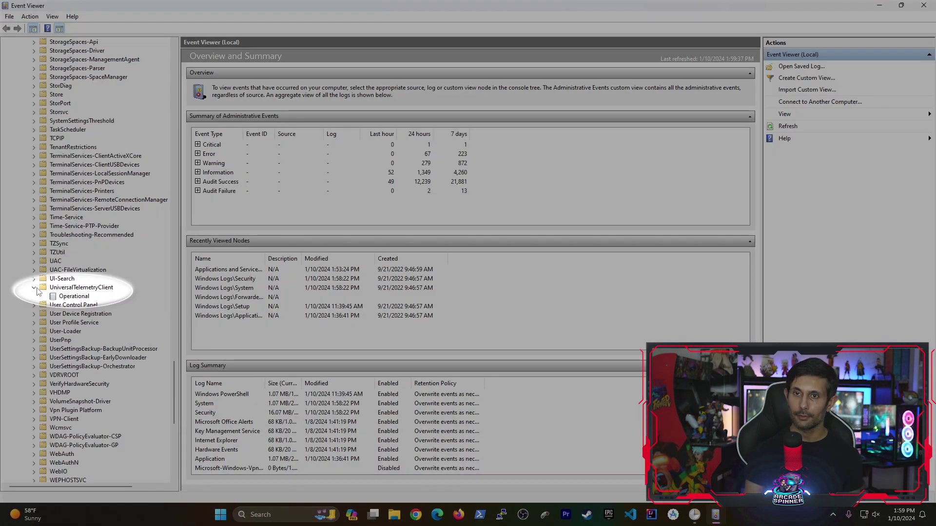
left_click(73, 298)
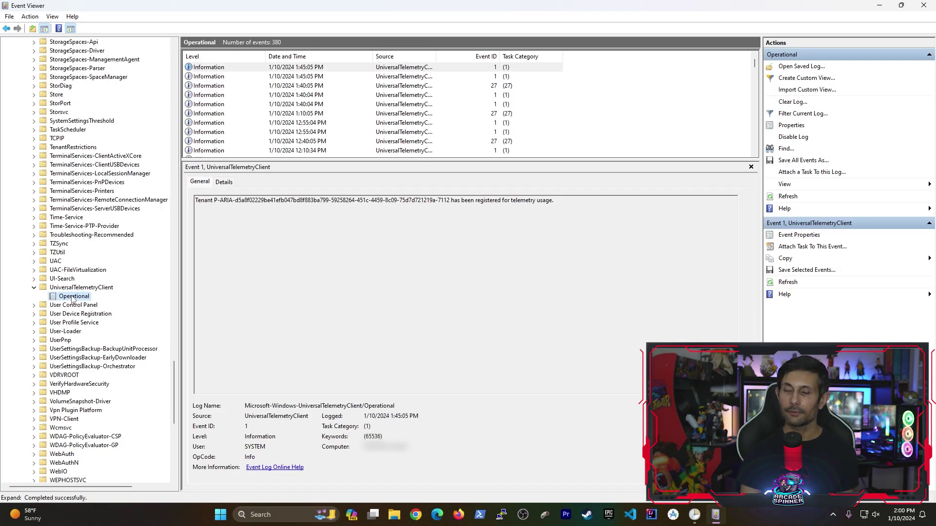
Step: Find an event with ID 55 in the Operational log and examine its message and its details in XML View
scroll(608, 117, "down", 5)
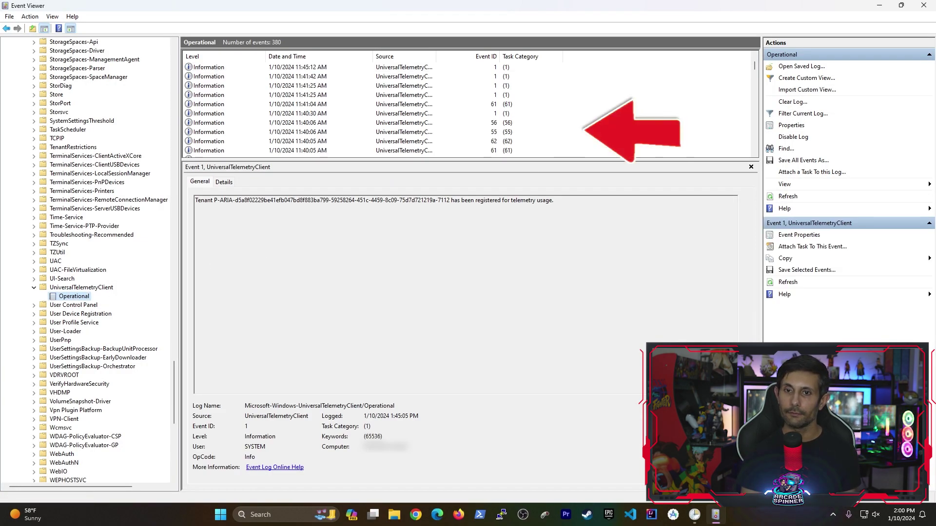
left_click(449, 134)
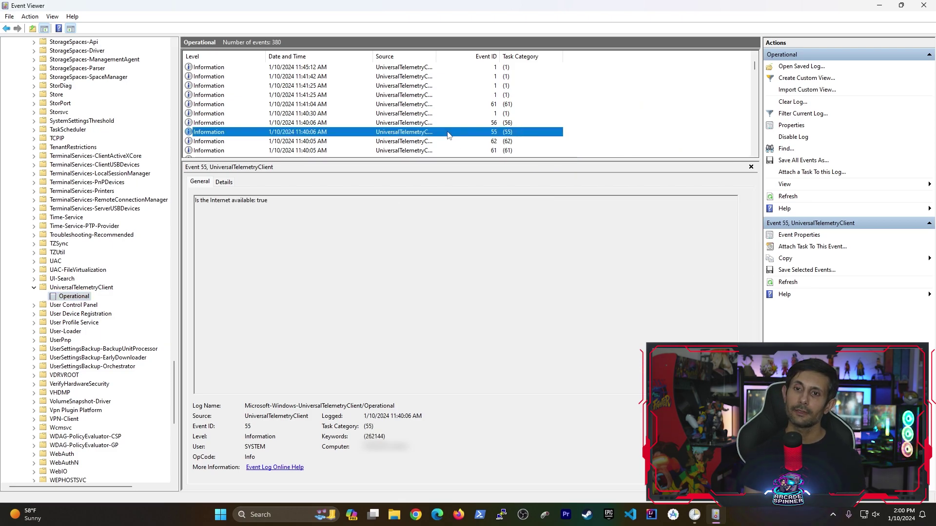
left_click(267, 200)
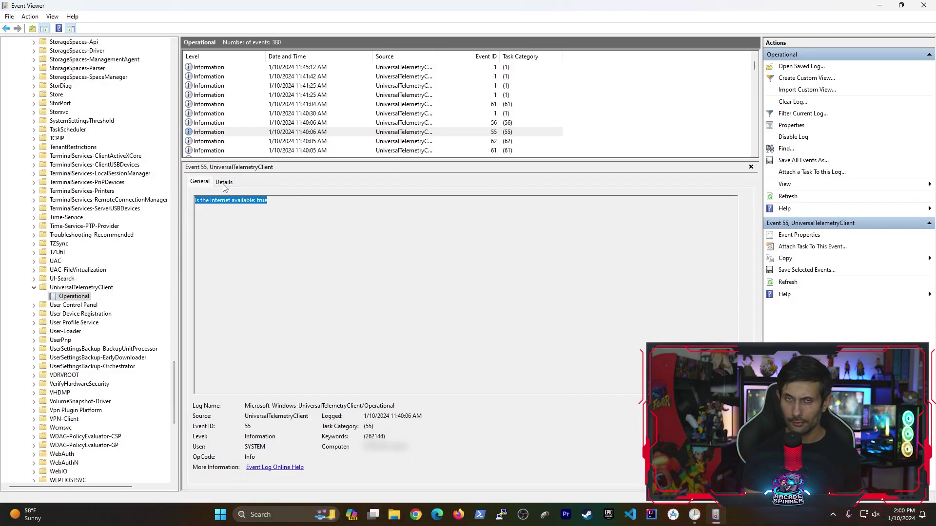
left_click(223, 181)
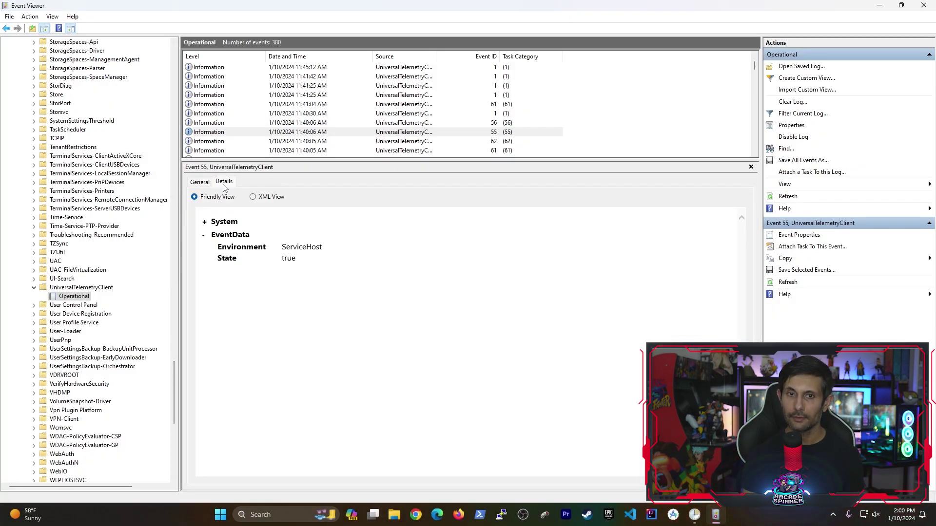
left_click(252, 197)
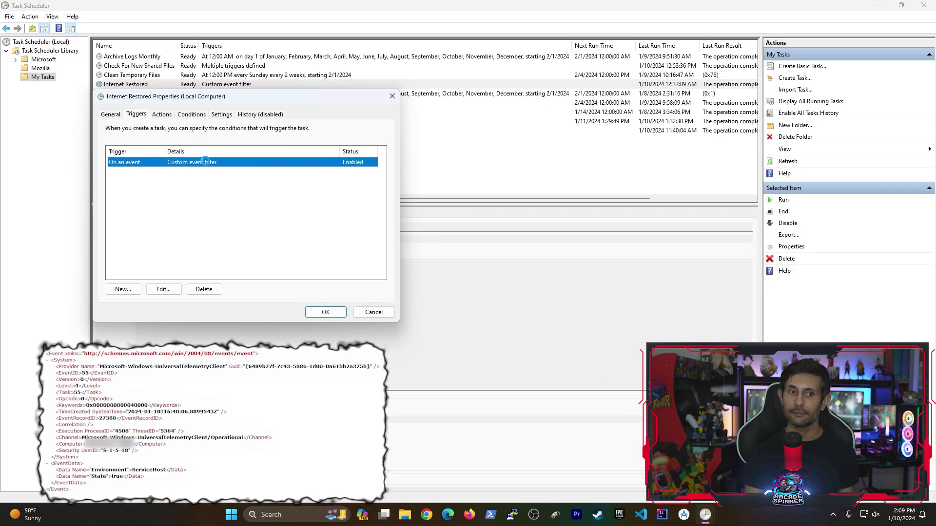
Step: Examine the XML query in the custom event filter of the Internet Restored task's trigger, leaving the filter and trigger unmodified
double_click(207, 165)
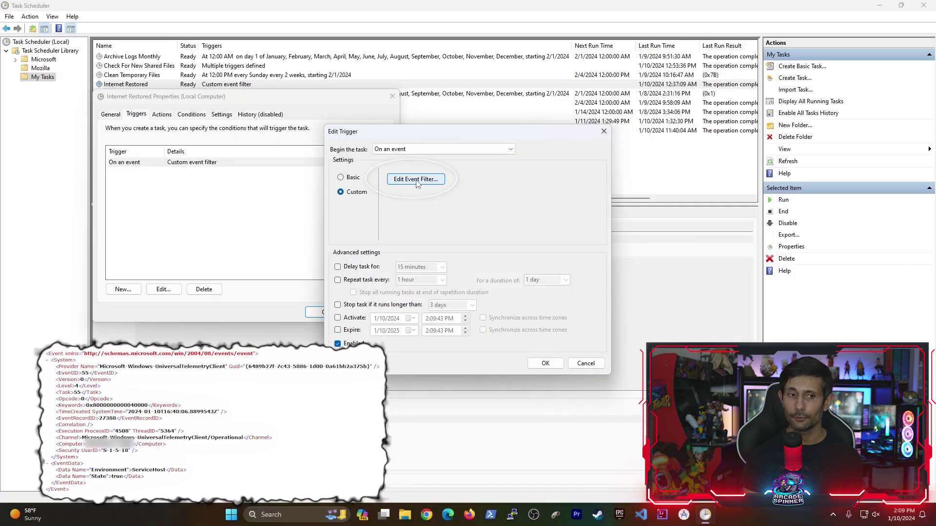
left_click(416, 180)
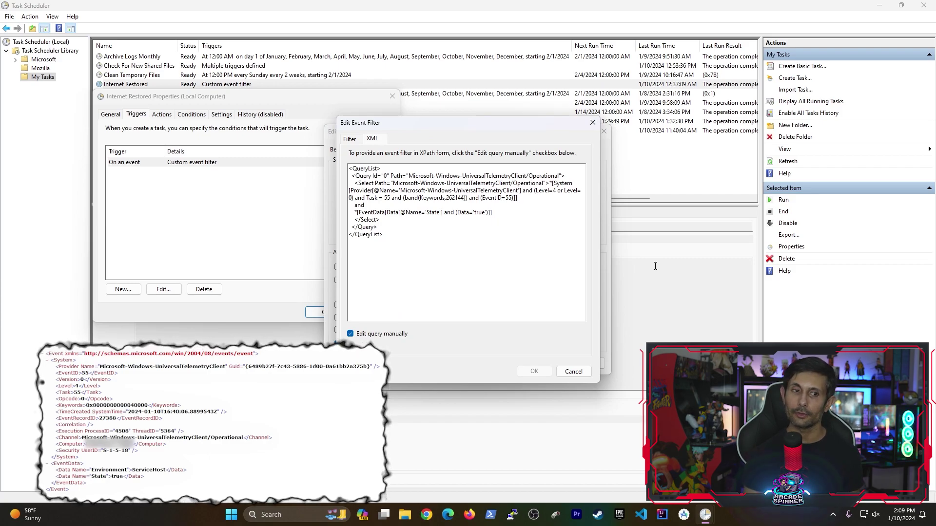
left_click(571, 372)
left_click(579, 359)
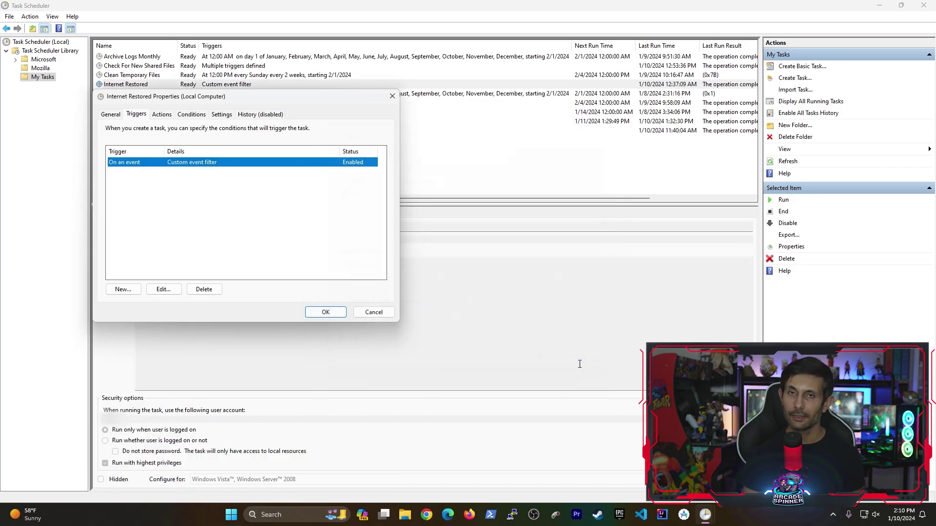
Step: Review the program and arguments of the Internet Restored task's action, and close its properties without saving
left_click(162, 115)
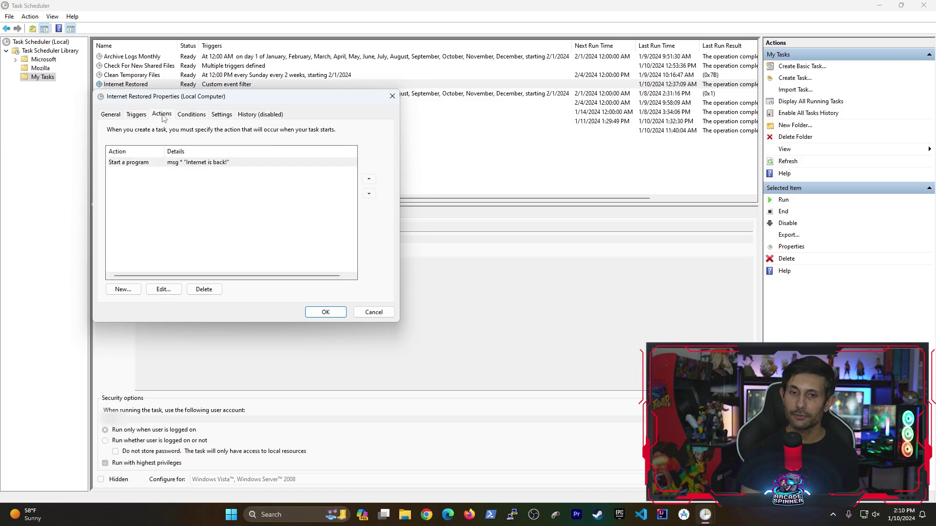
double_click(204, 164)
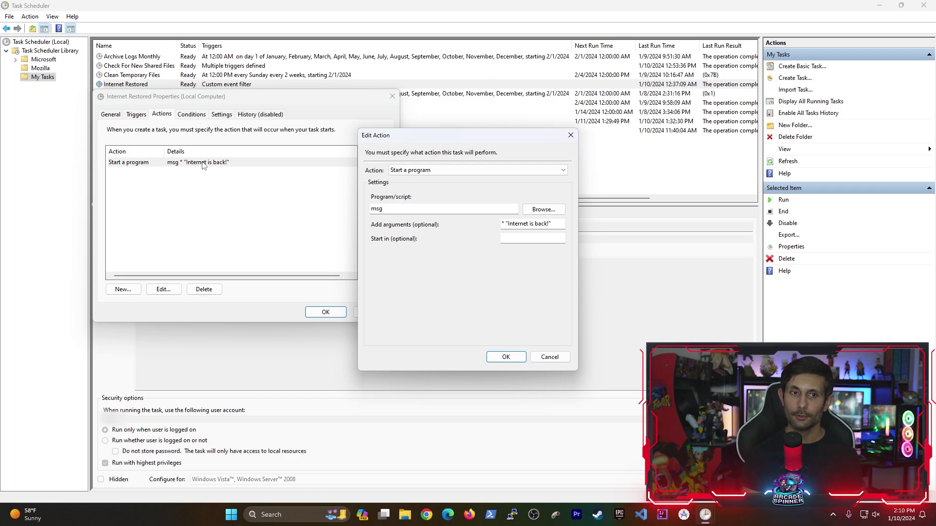
left_click(548, 356)
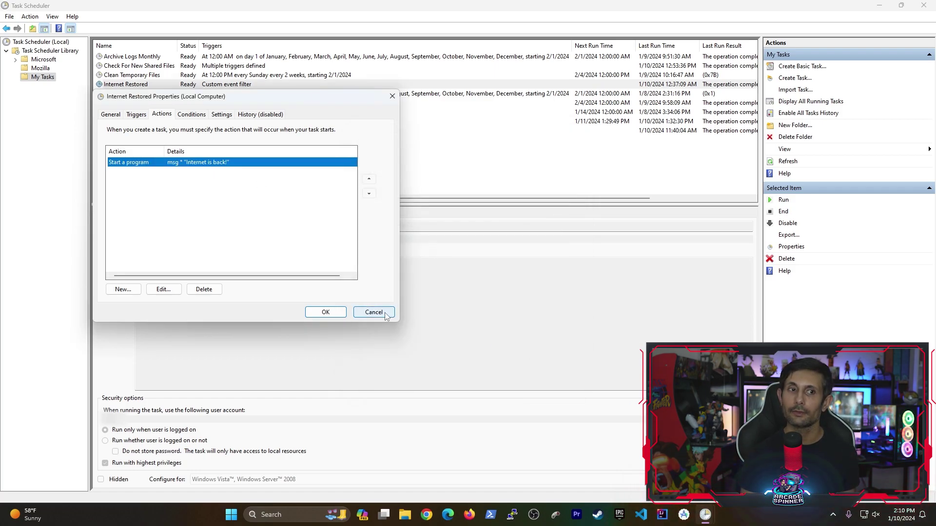
left_click(385, 313)
left_click(390, 173)
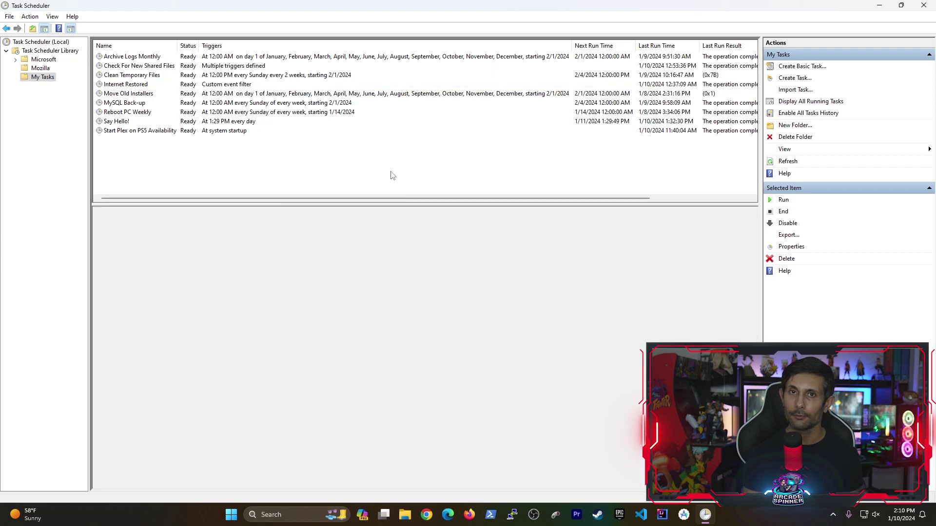
Step: Search Windows for "network", launch View network connections and disable the Ethernet adapter
key("super")
type("network")
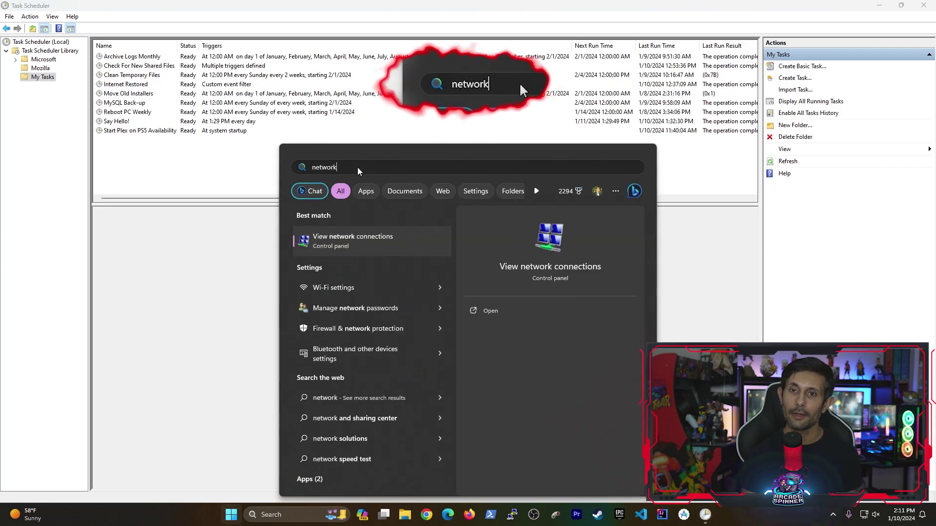
key("Return")
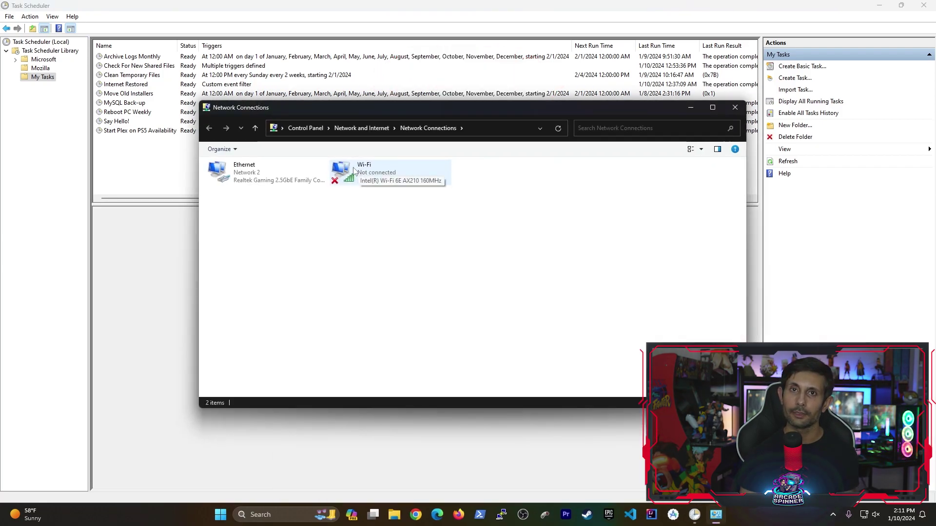
right_click(245, 180)
left_click(269, 185)
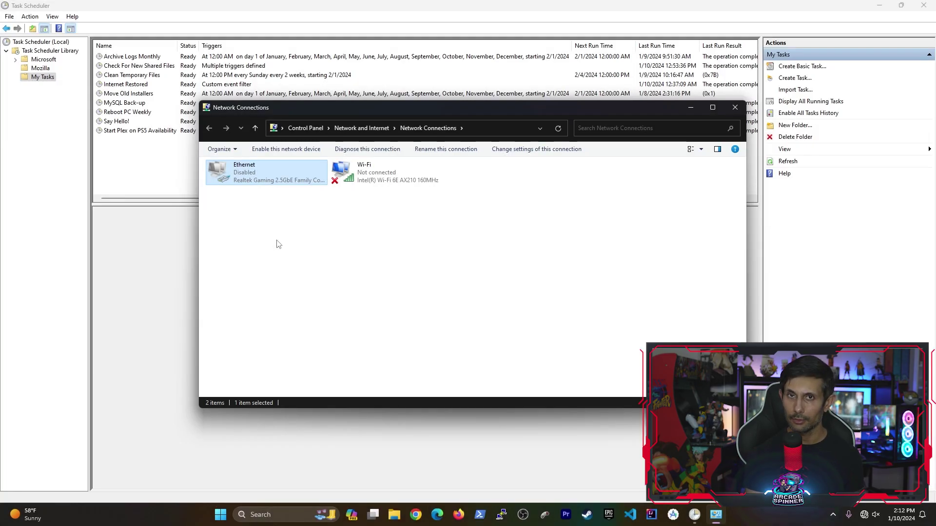
Step: Enable the Ethernet adapter again to trigger the Internet Restored task's message
right_click(246, 177)
left_click(267, 179)
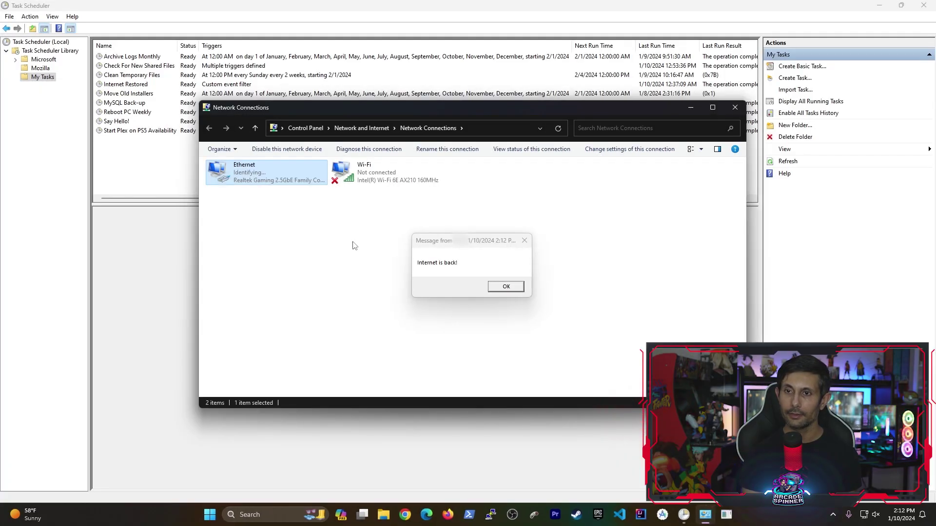
left_click(468, 264)
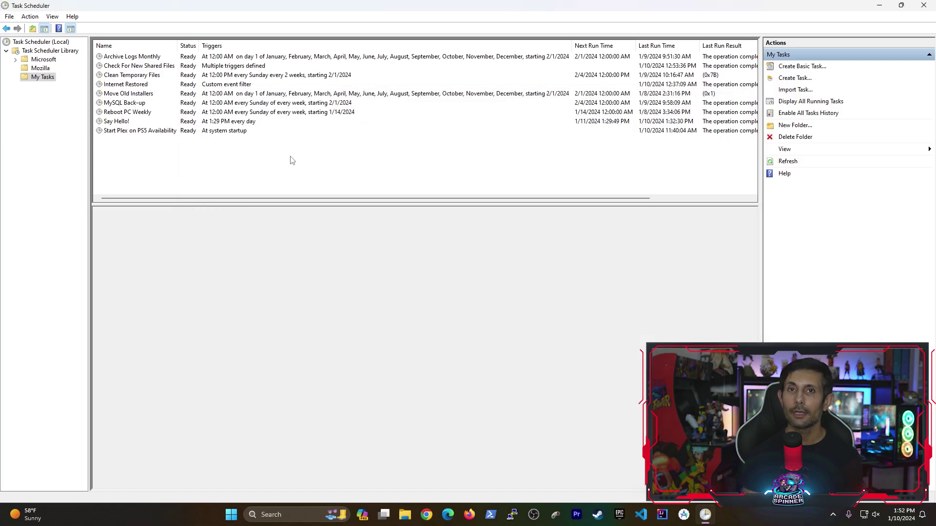
Step: View the description and actions in the Archive Logs Monthly task's properties
double_click(145, 57)
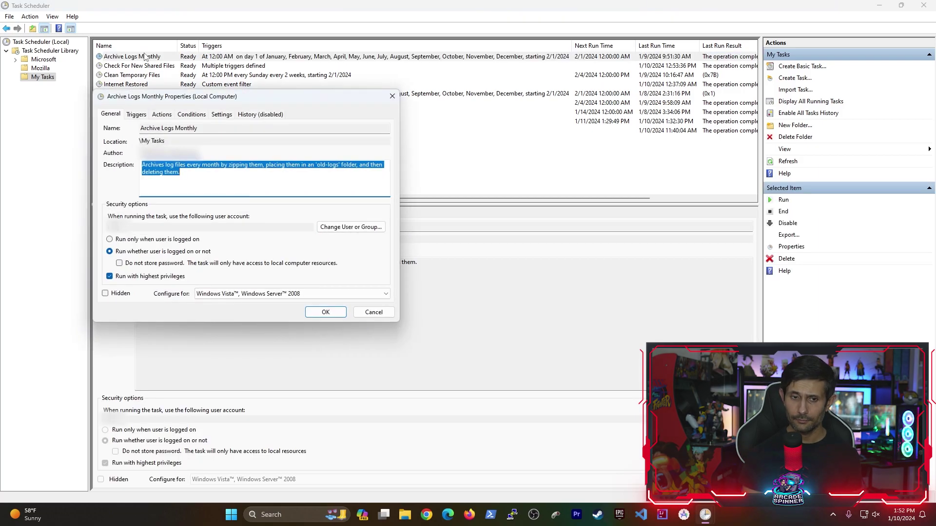
left_click(159, 115)
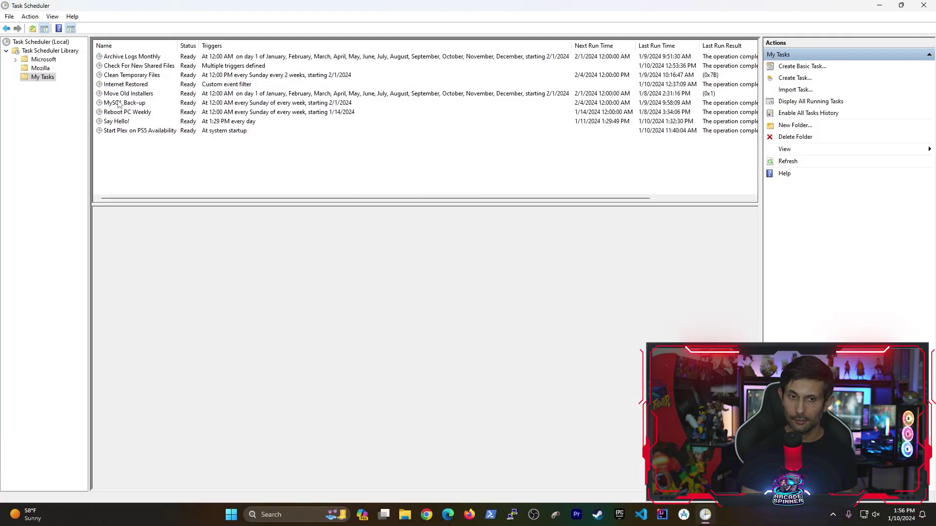
Step: Review the MySQL Back-up task's description, its weekly trigger settings and its actions without changing anything
left_click(120, 103)
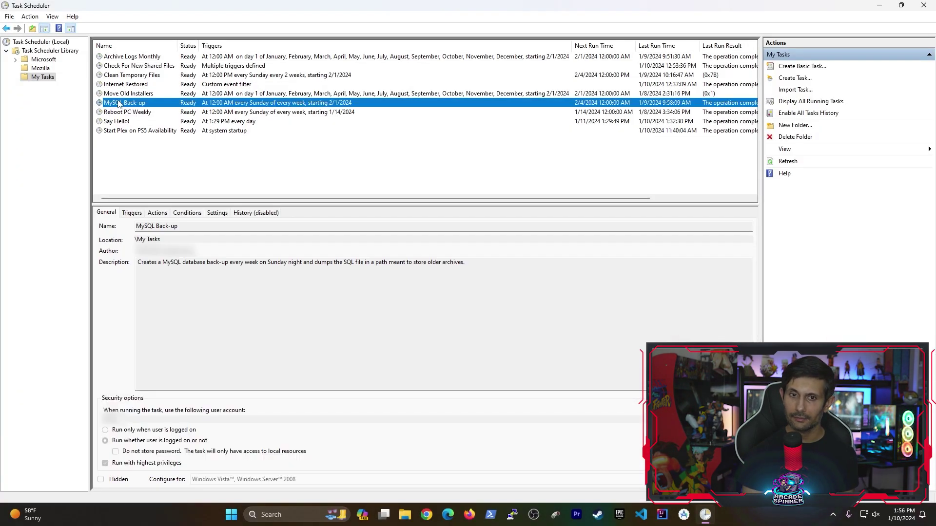
double_click(120, 102)
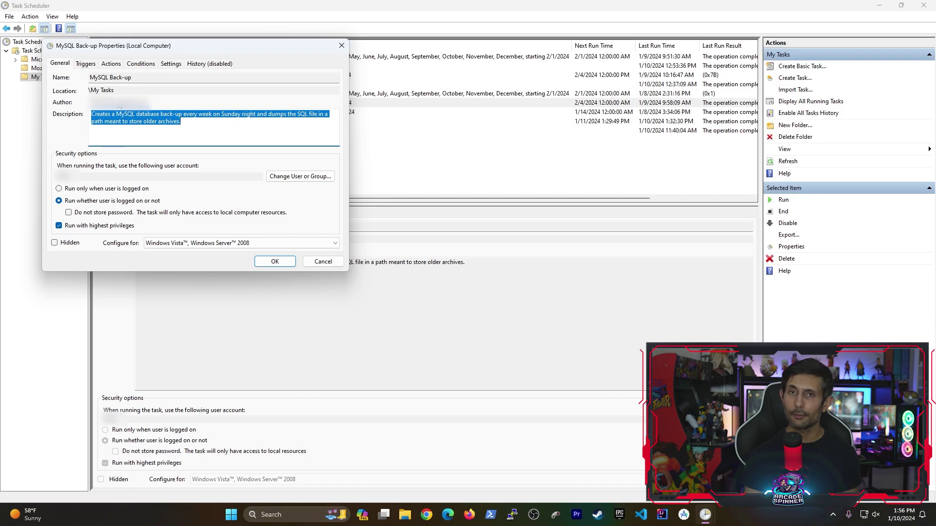
left_click(83, 64)
double_click(155, 114)
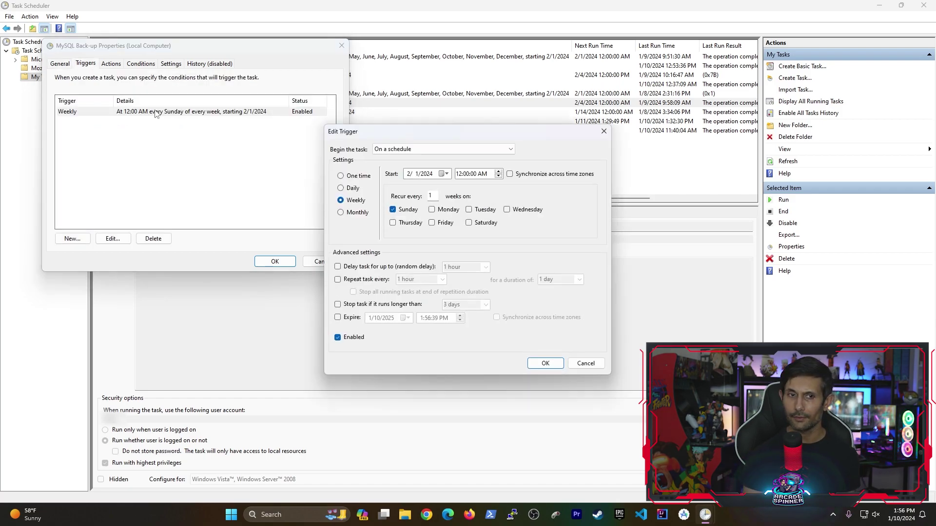
left_click(585, 364)
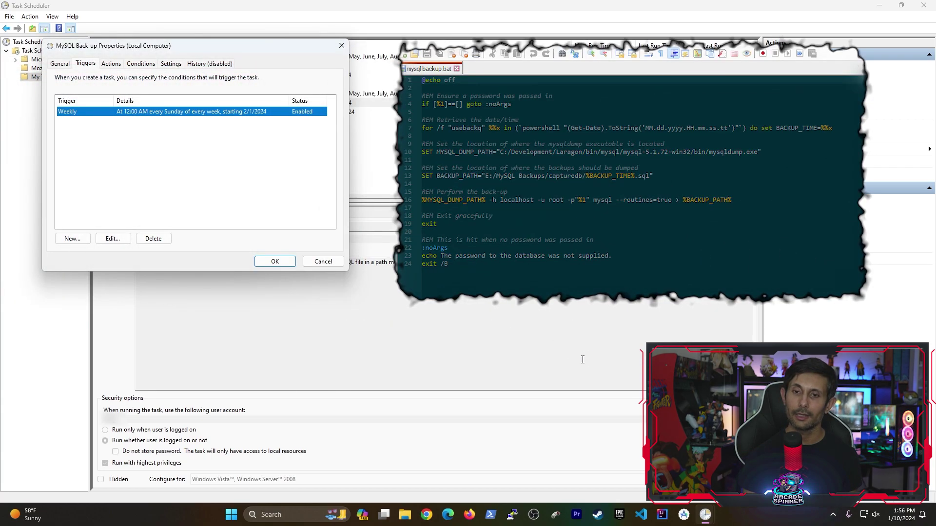
left_click(112, 64)
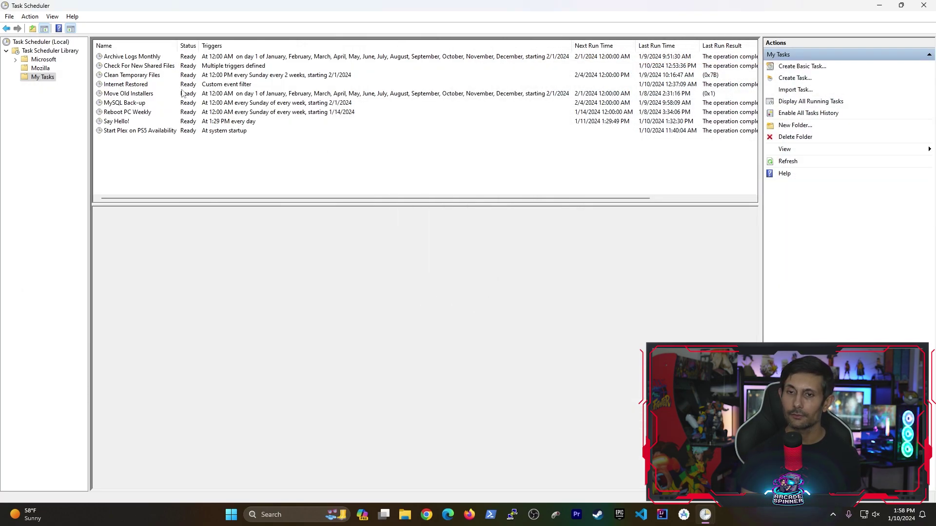
Step: View the description and actions in the Clean Temporary Files task's properties
double_click(145, 75)
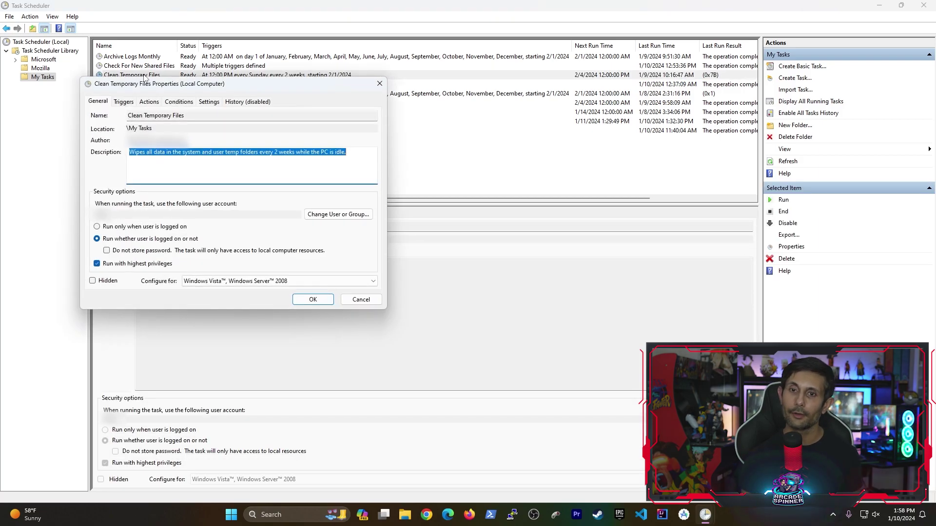
left_click(149, 102)
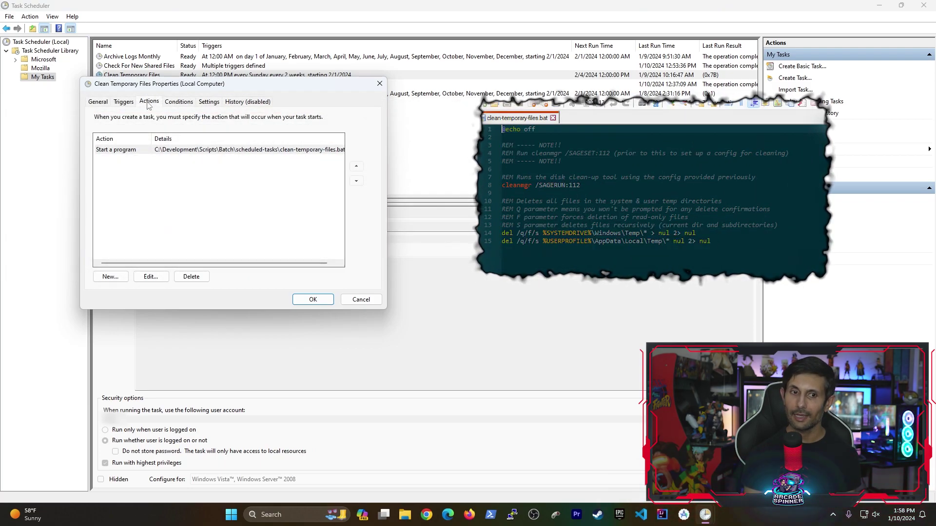